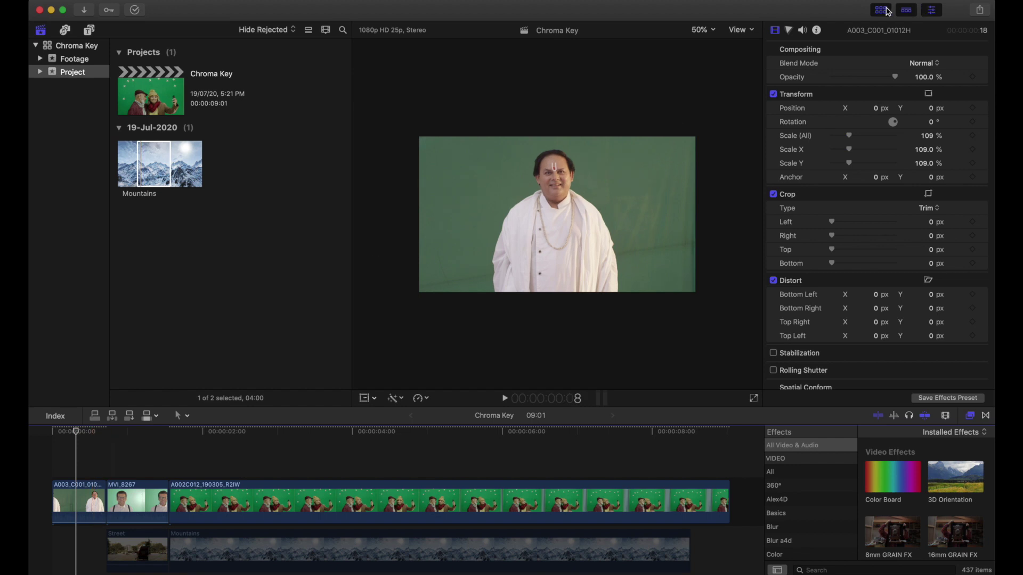
Hide the media browser and look over the clips stacked in the Chroma Key timeline
{"action": "left_click", "coordinate": [886, 11]}
{"action": "scroll", "coordinate": [328, 471], "scroll_direction": "down", "scroll_amount": 3}
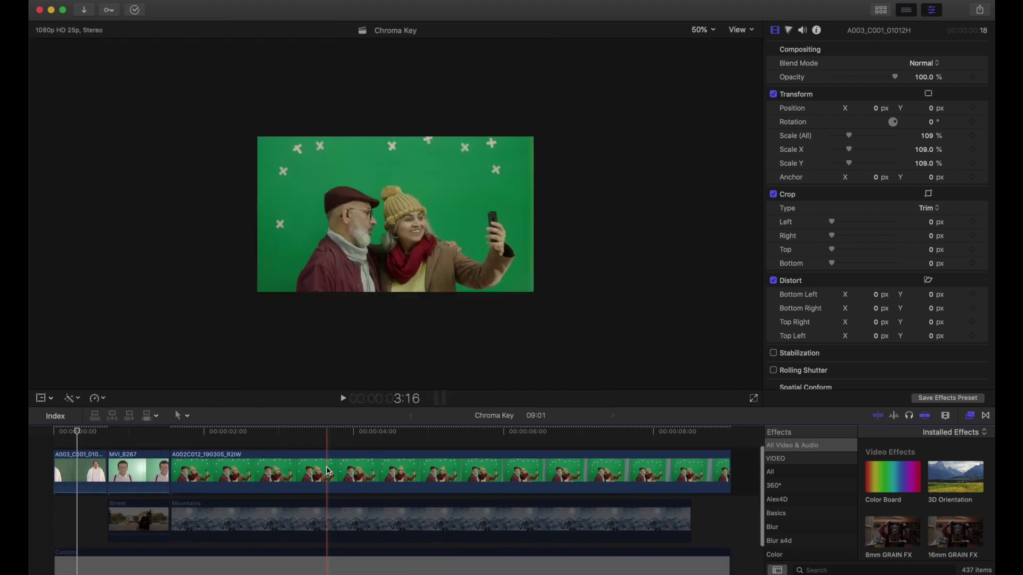
{"action": "scroll", "coordinate": [328, 471], "scroll_direction": "down", "scroll_amount": 1}
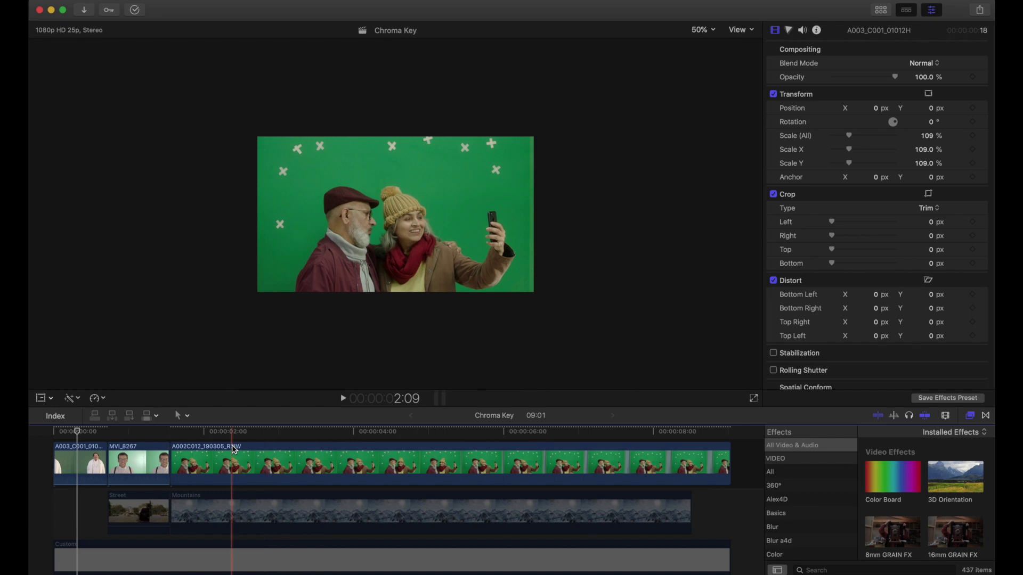
{"action": "scroll", "coordinate": [234, 450], "scroll_direction": "up", "scroll_amount": 4}
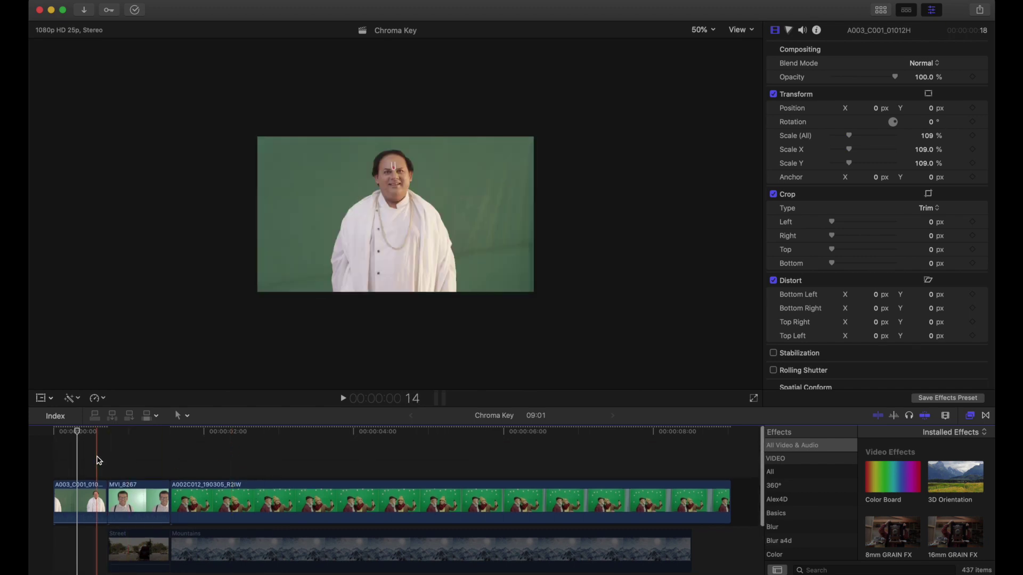
Select the first green-screen clip, fit its frame to the viewer, and search the effects for keyer
{"action": "left_click", "coordinate": [65, 471]}
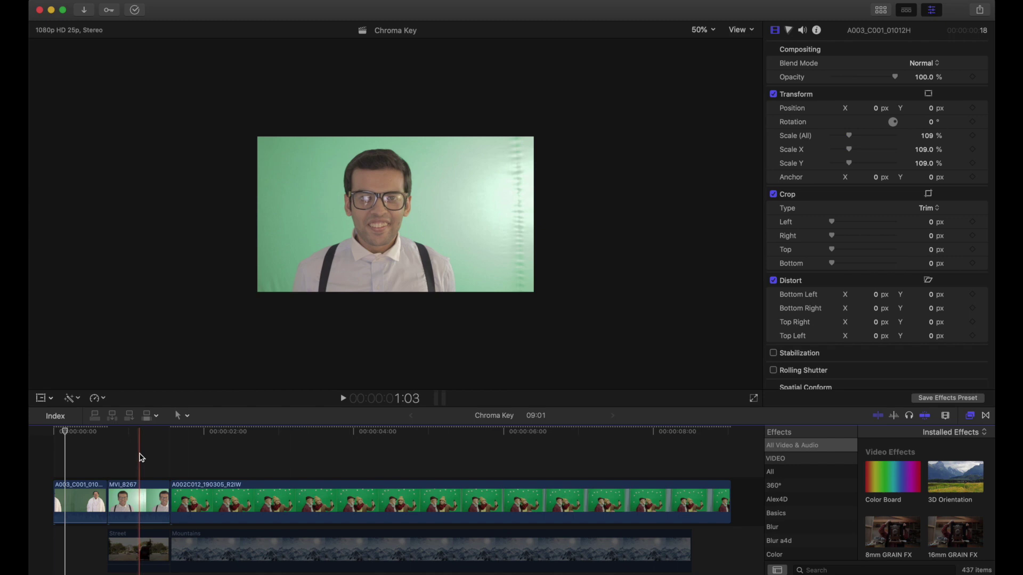
{"action": "left_click", "coordinate": [77, 498]}
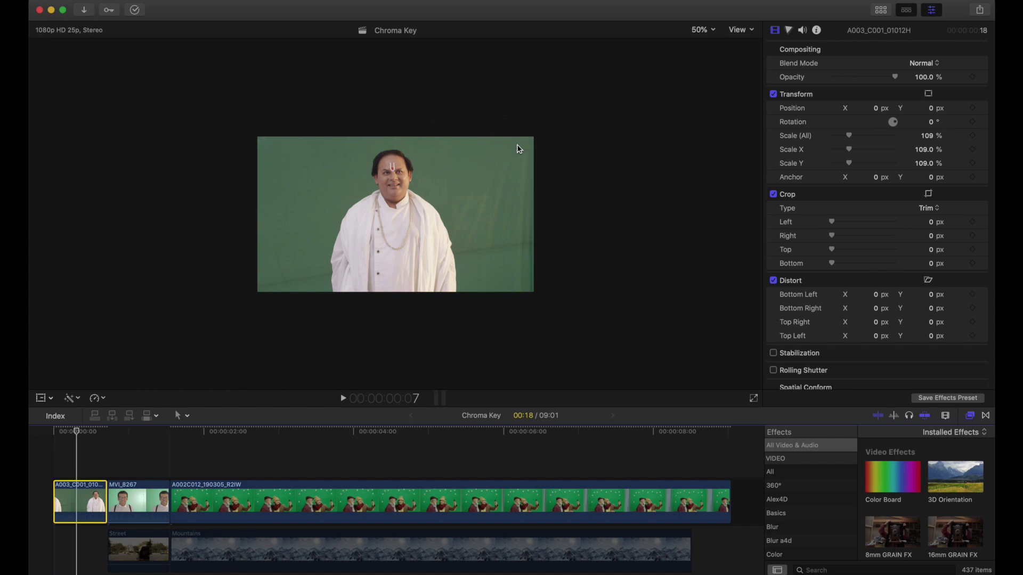
{"action": "left_click", "coordinate": [699, 35]}
{"action": "left_click", "coordinate": [703, 39]}
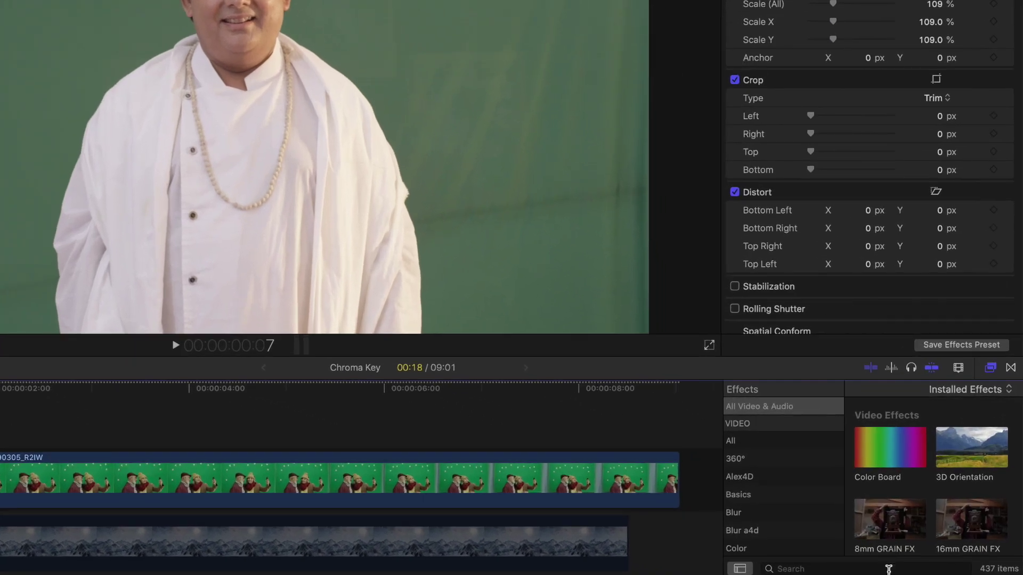
{"action": "left_click", "coordinate": [888, 569]}
{"action": "type", "text": "keyer"}
{"action": "left_click_drag", "start_coordinate": [883, 443], "coordinate": [86, 500]}
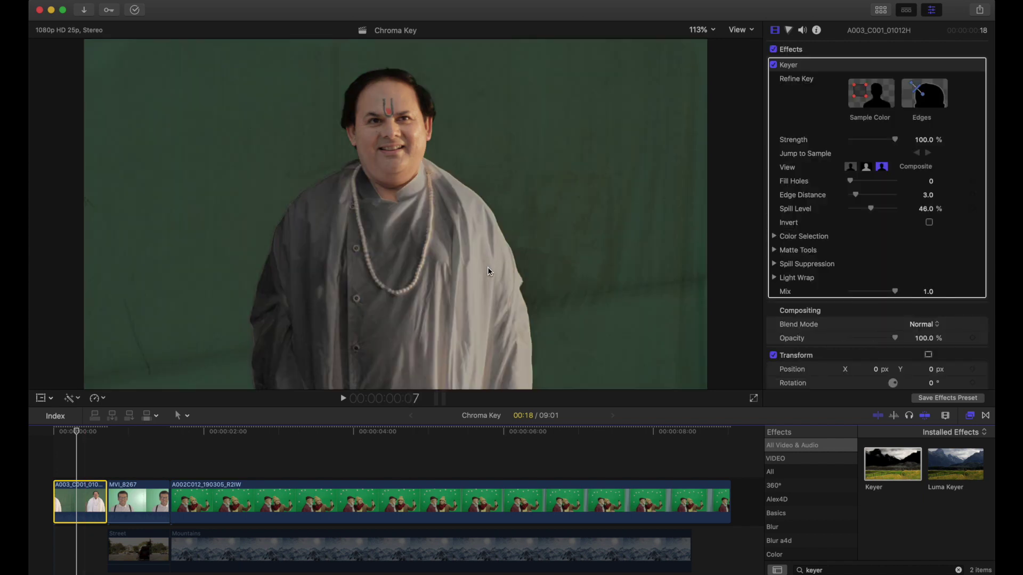
{"action": "left_click", "coordinate": [785, 68]}
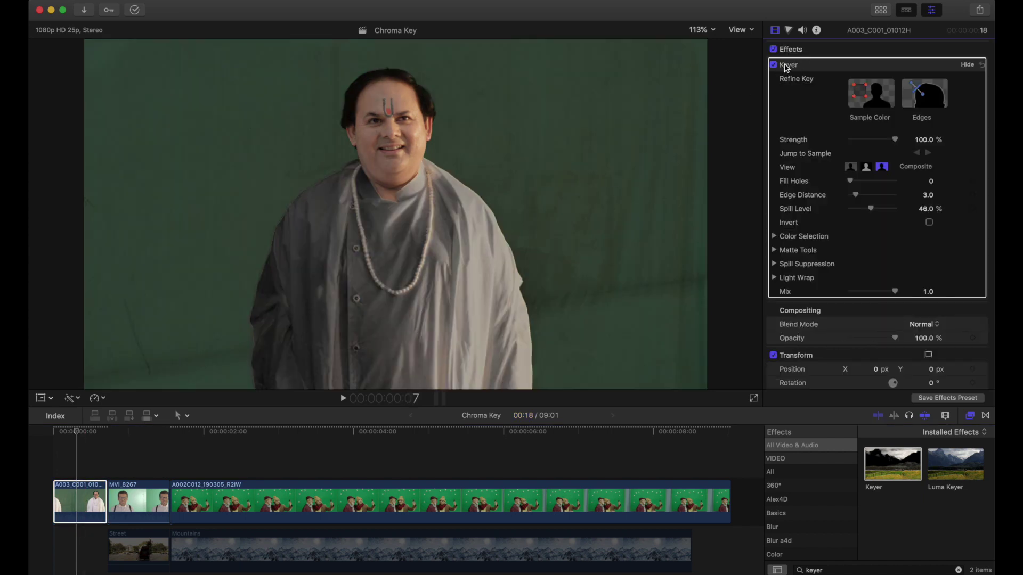
{"action": "key", "text": "Delete"}
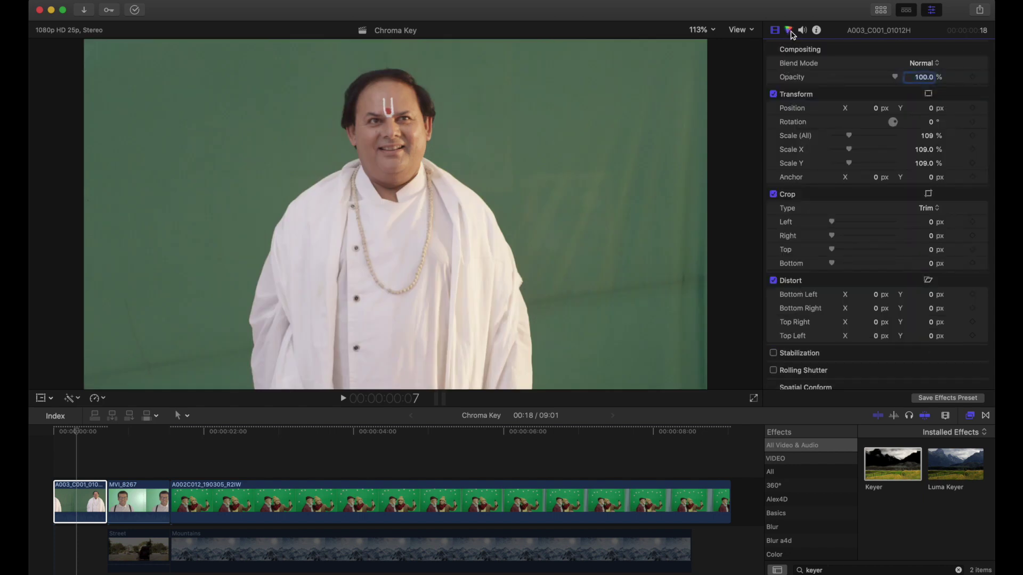
Brighten the first clip's highlights slightly with Color Wheels
{"action": "left_click", "coordinate": [789, 31]}
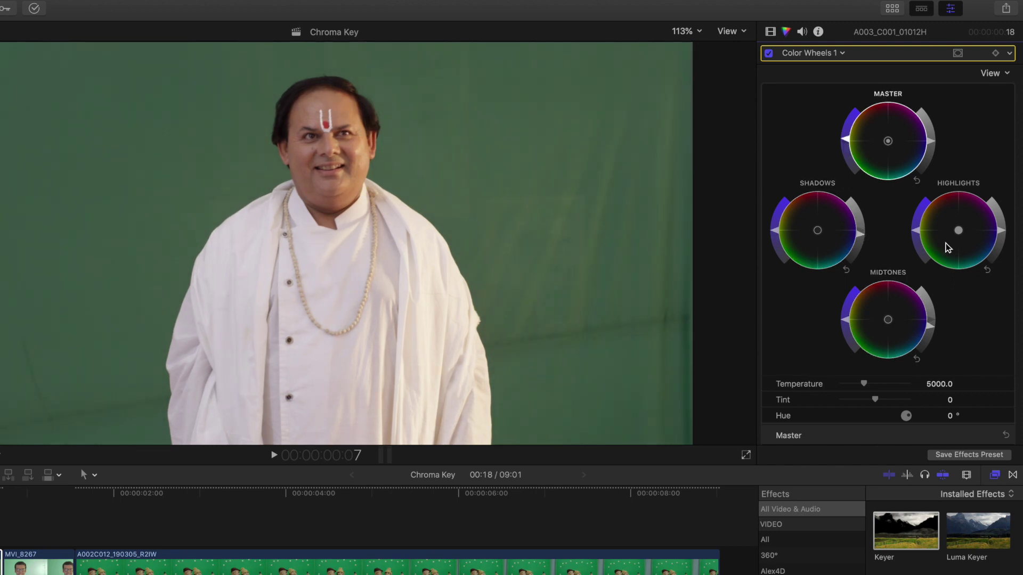
{"action": "left_click_drag", "start_coordinate": [999, 228], "coordinate": [1000, 224]}
{"action": "left_click", "coordinate": [615, 251]}
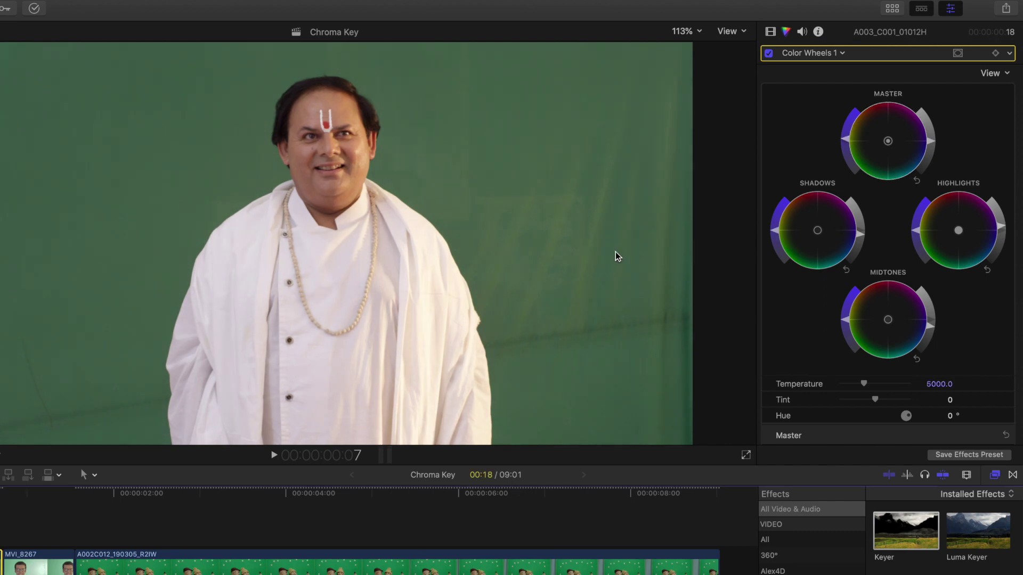
Apply the Keyer effect to the first clip and show its settings with the viewer at 100%
{"action": "left_click_drag", "start_coordinate": [899, 525], "coordinate": [83, 495]}
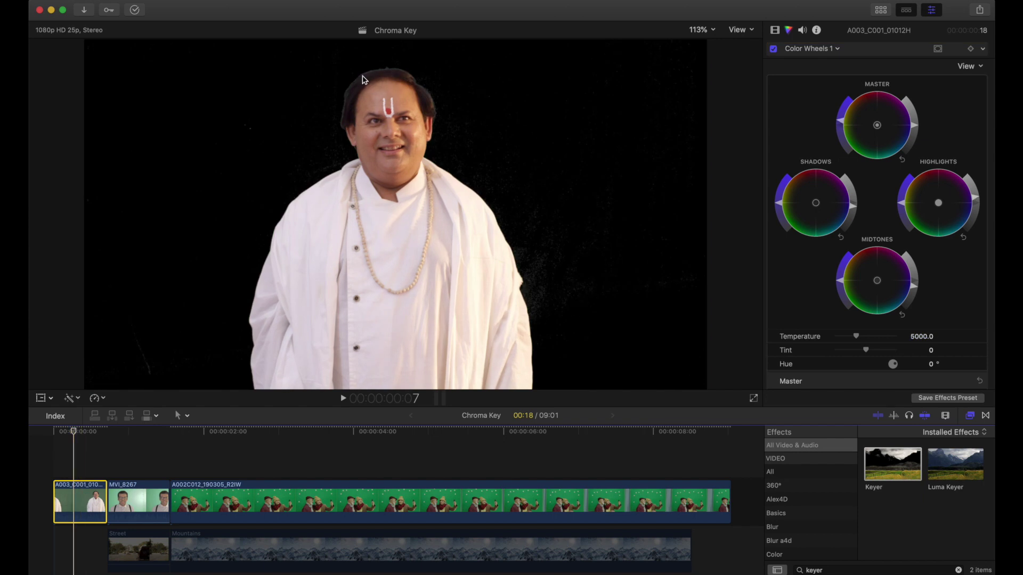
{"action": "left_click", "coordinate": [774, 29]}
{"action": "left_click", "coordinate": [703, 30]}
{"action": "left_click", "coordinate": [706, 82]}
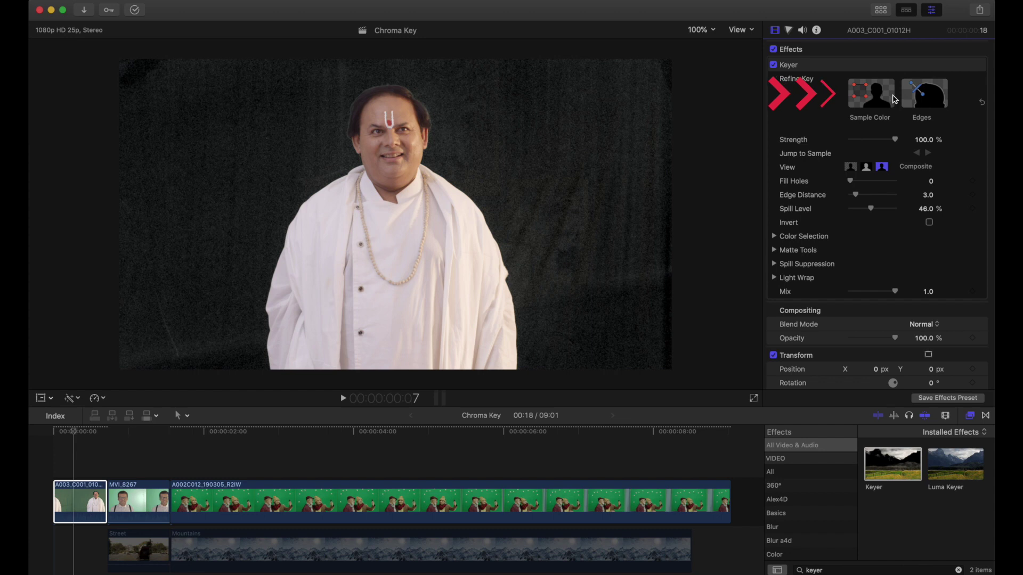
Refine the key with Sample Color, boxing a patch of the backdrop beside the man's head
{"action": "left_click", "coordinate": [869, 97]}
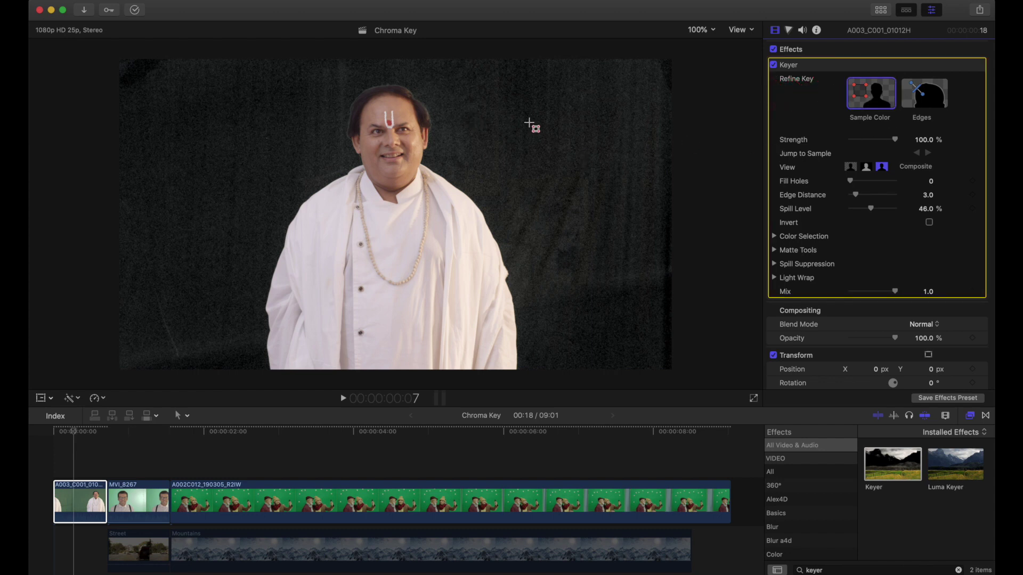
{"action": "left_click", "coordinate": [543, 142]}
{"action": "left_click_drag", "start_coordinate": [544, 143], "coordinate": [550, 149]}
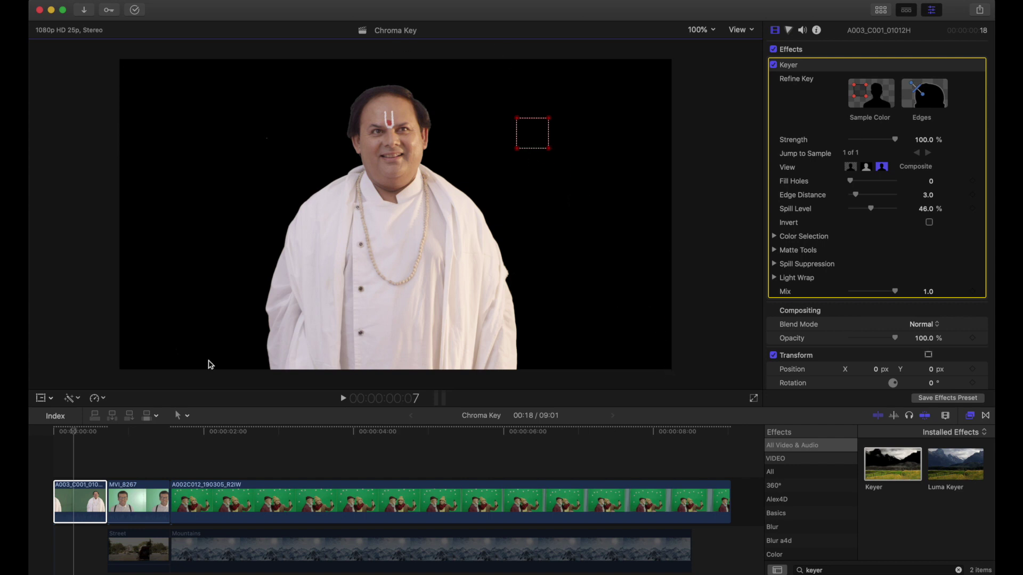
Enable the white Custom background clip beneath the keyed footage and examine the hair edges at 400% zoom
{"action": "scroll", "coordinate": [98, 459], "scroll_direction": "down", "scroll_amount": 3}
{"action": "left_click", "coordinate": [75, 541]}
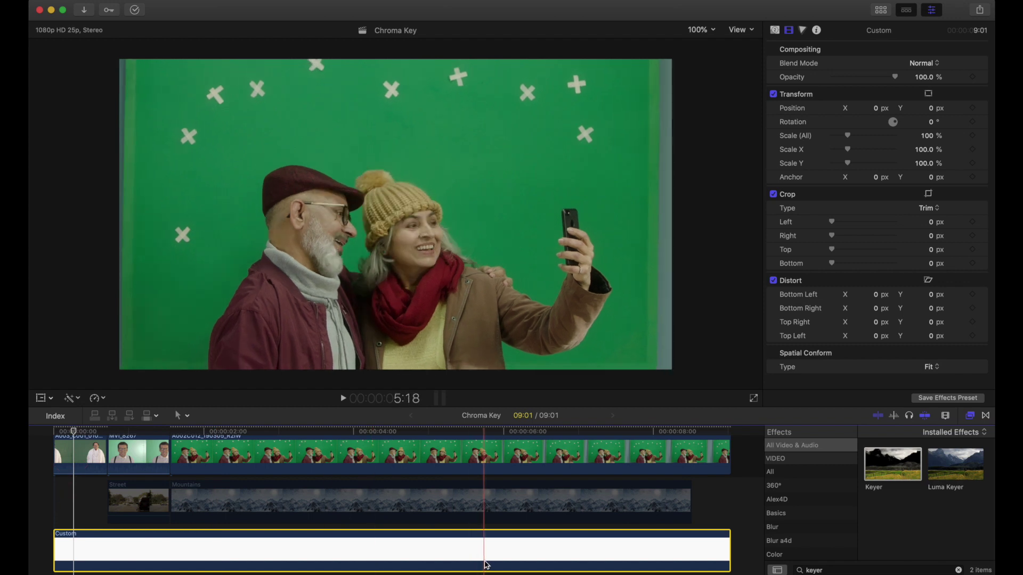
{"action": "left_click_drag", "start_coordinate": [733, 213], "coordinate": [739, 211]}
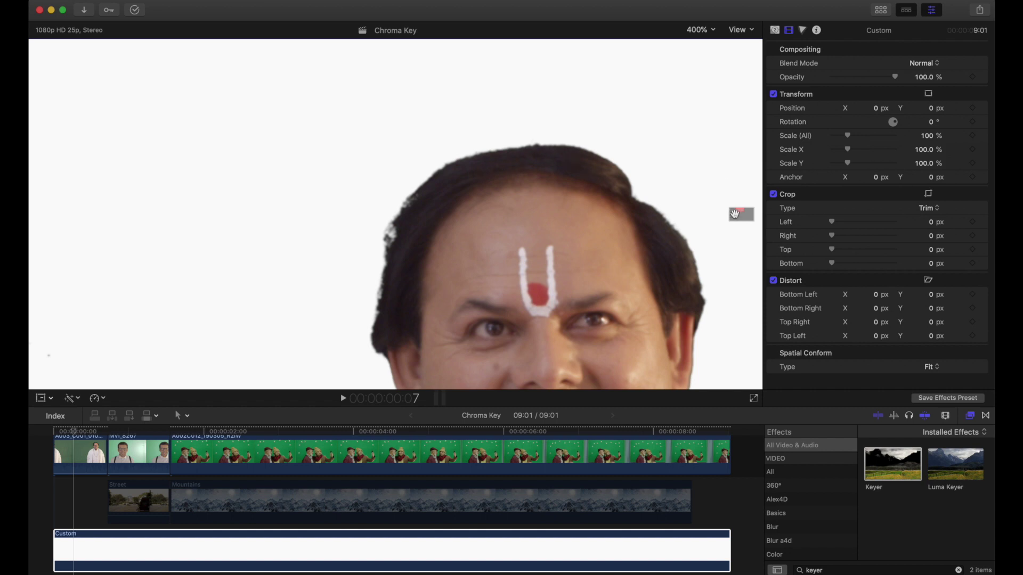
{"action": "left_click_drag", "start_coordinate": [734, 213], "coordinate": [734, 214]}
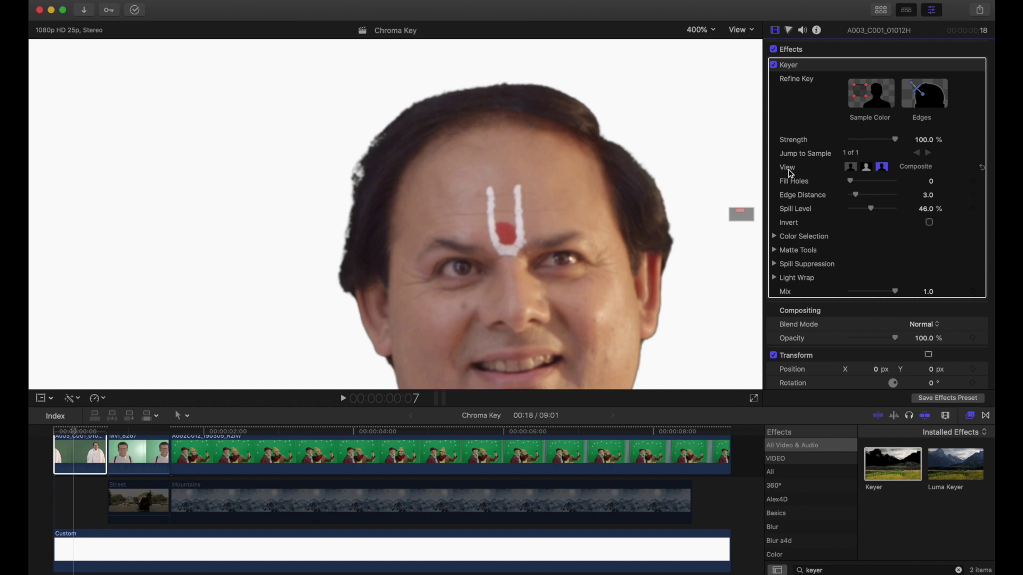
Check the first clip's original image in the Keyer and switch its view to Matte
{"action": "left_click", "coordinate": [867, 167]}
{"action": "left_click", "coordinate": [882, 167]}
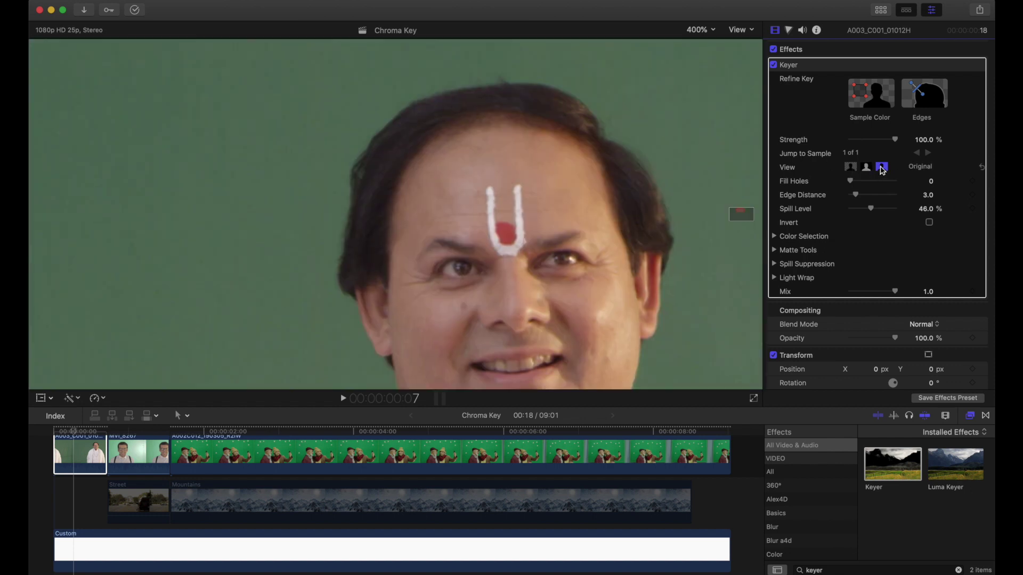
{"action": "left_click", "coordinate": [866, 168]}
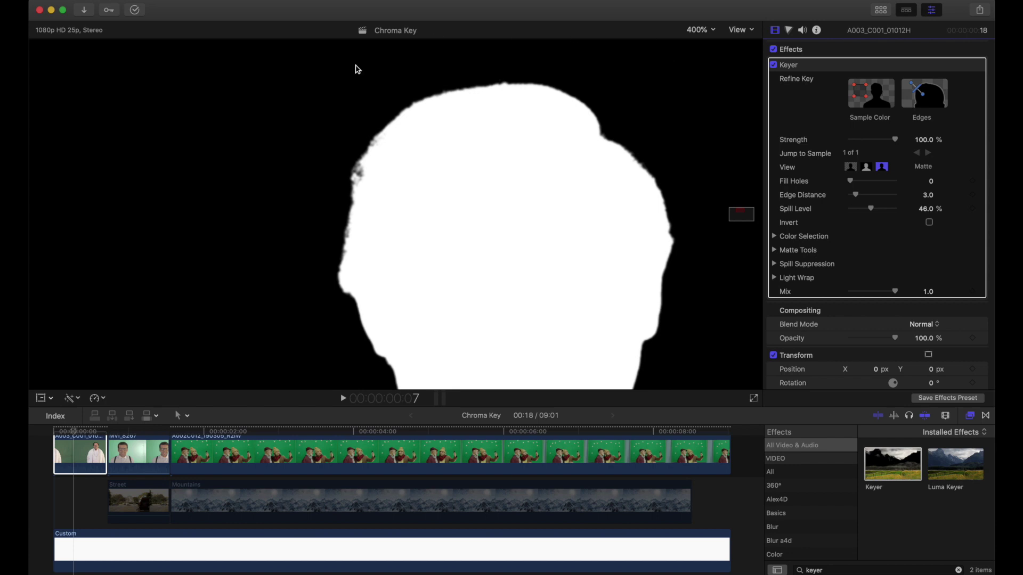
Zoom the viewer to 200% around the man's head and play the clip to check the matte
{"action": "left_click", "coordinate": [706, 35]}
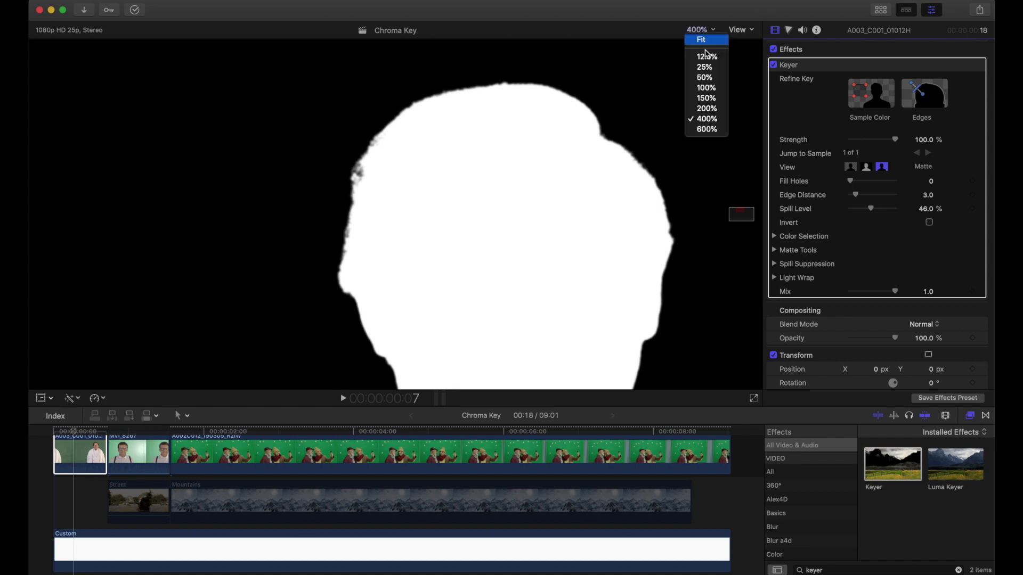
{"action": "left_click", "coordinate": [717, 98]}
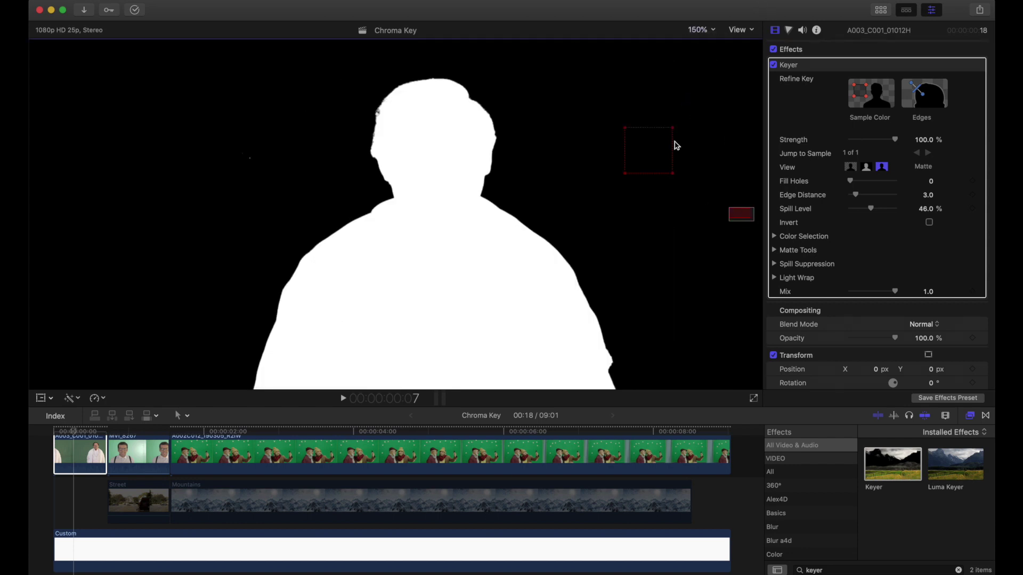
{"action": "left_click", "coordinate": [705, 32]}
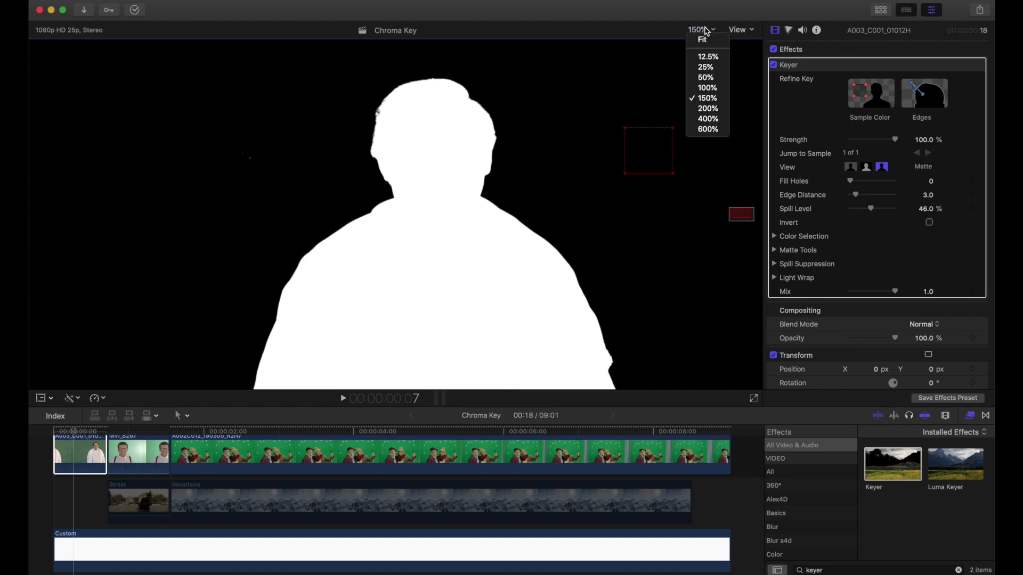
{"action": "left_click", "coordinate": [712, 108]}
{"action": "left_click_drag", "start_coordinate": [737, 210], "coordinate": [741, 213]}
{"action": "key", "text": "space"}
{"action": "key", "text": "space"}
{"action": "key", "text": "space"}
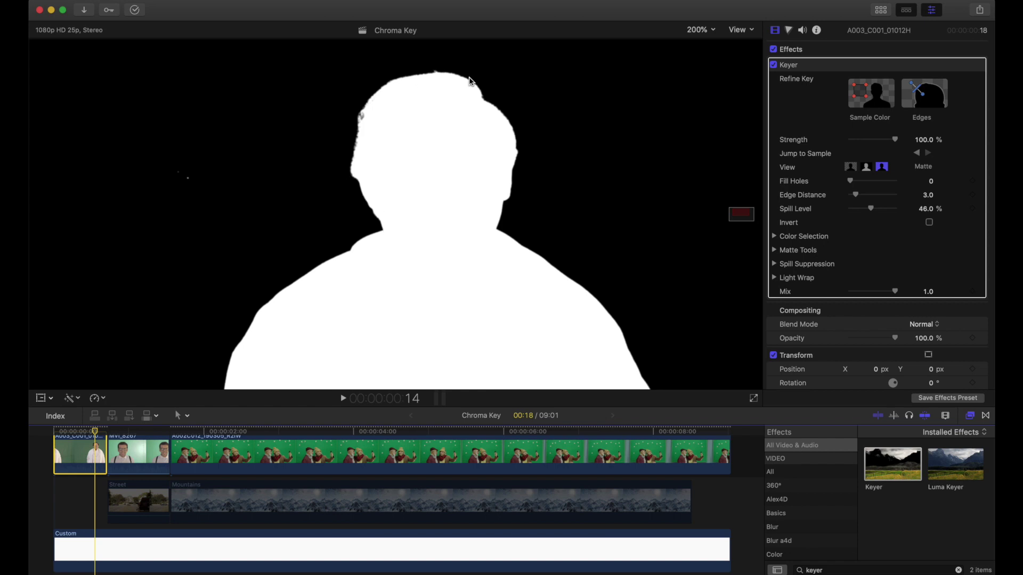
Set the Keyer's Fill Holes to 3.58 and return its view to Composite
{"action": "left_click_drag", "start_coordinate": [851, 182], "coordinate": [855, 185]}
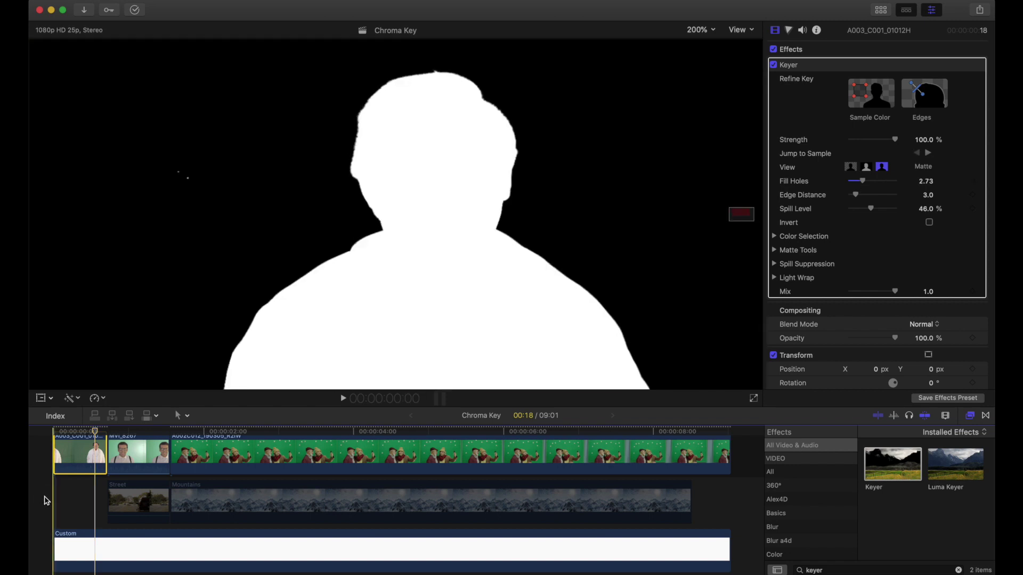
{"action": "key", "text": "space"}
{"action": "mouse_move", "coordinate": [862, 182]}
{"action": "left_mouse_down"}
{"action": "mouse_move", "coordinate": [887, 183]}
{"action": "mouse_move", "coordinate": [870, 184]}
{"action": "left_mouse_up"}
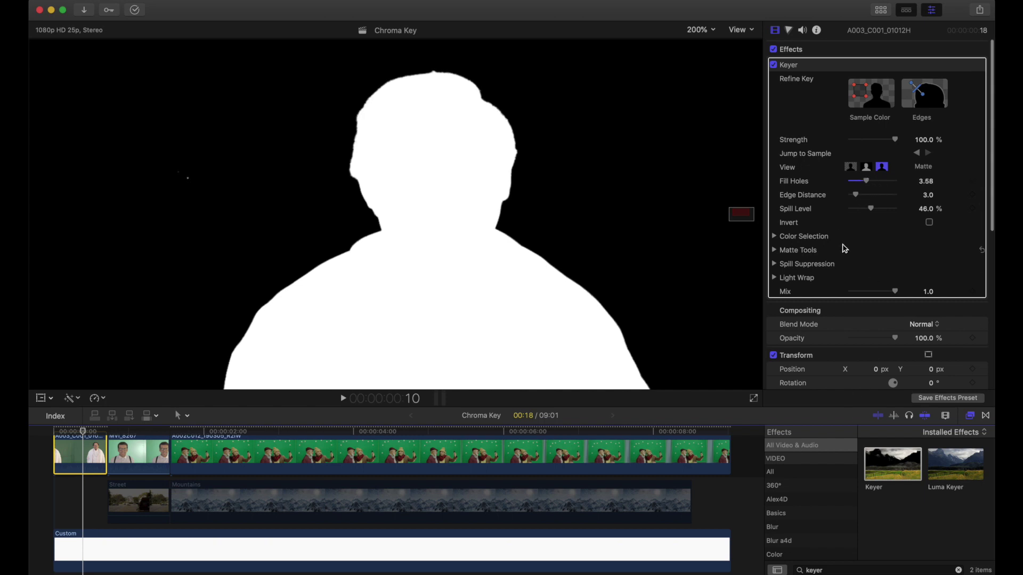
{"action": "scroll", "coordinate": [845, 249], "scroll_direction": "down", "scroll_amount": 2}
{"action": "left_click", "coordinate": [851, 155]}
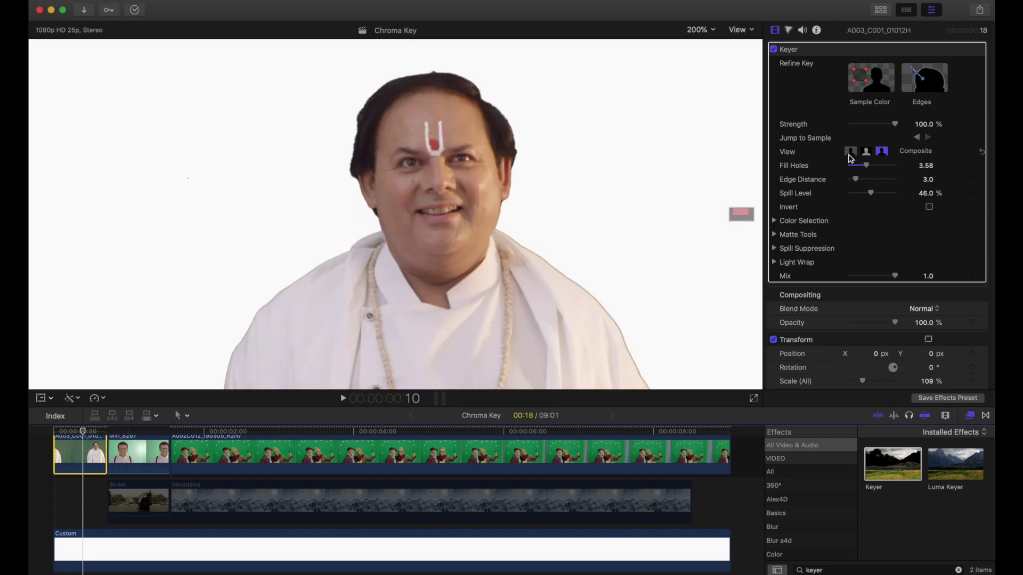
Expand the Keyer's Matte Tools and set Shrink/Expand to -1.0
{"action": "scroll", "coordinate": [831, 207], "scroll_direction": "down", "scroll_amount": 5}
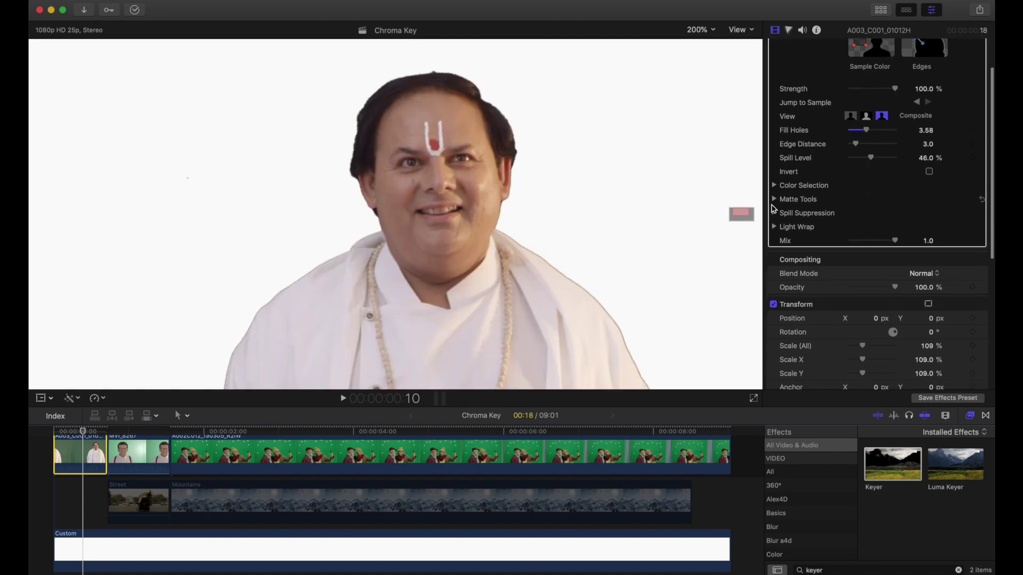
{"action": "left_click", "coordinate": [774, 199]}
{"action": "scroll", "coordinate": [786, 248], "scroll_direction": "down", "scroll_amount": 3}
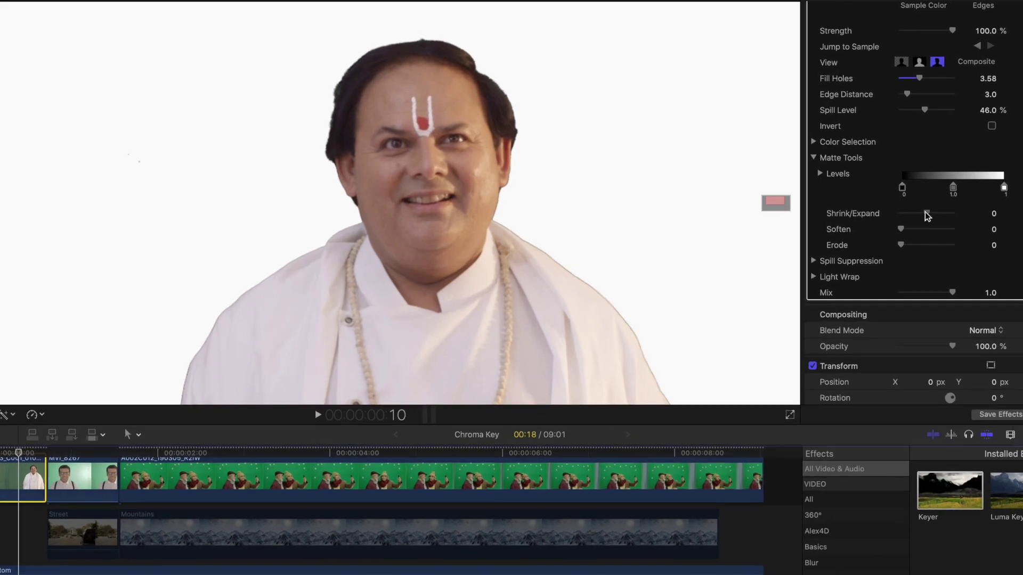
{"action": "mouse_move", "coordinate": [927, 216]}
{"action": "left_mouse_down"}
{"action": "mouse_move", "coordinate": [908, 215]}
{"action": "mouse_move", "coordinate": [1006, 216]}
{"action": "mouse_move", "coordinate": [836, 230]}
{"action": "mouse_move", "coordinate": [924, 224]}
{"action": "left_mouse_up"}
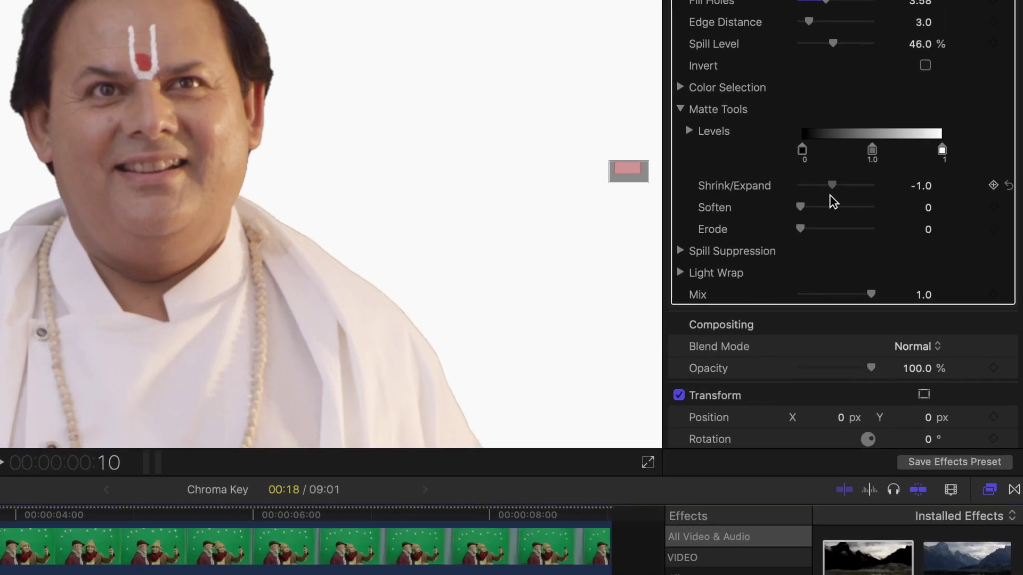
{"action": "left_click_drag", "start_coordinate": [833, 201], "coordinate": [830, 193]}
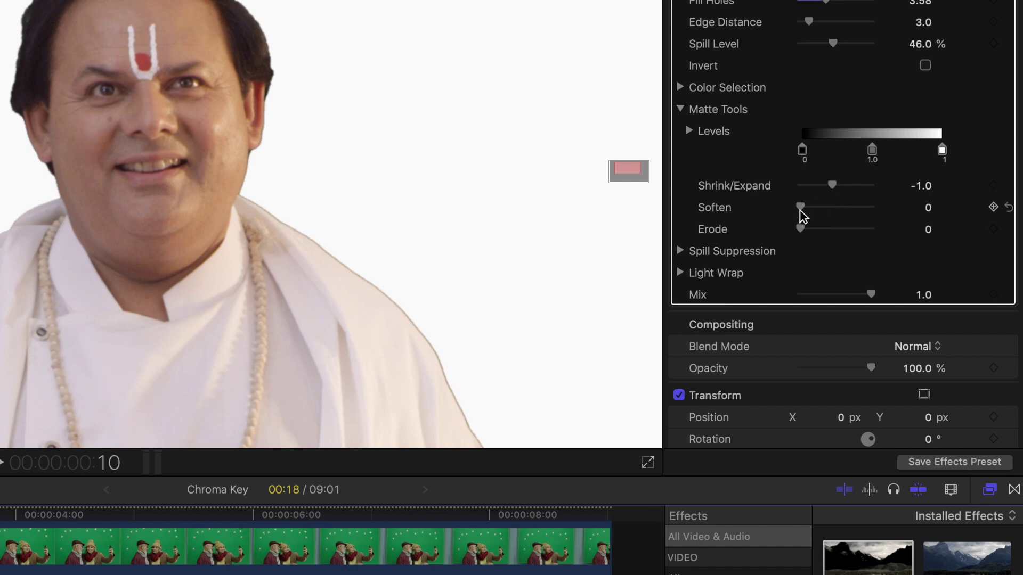
Set the matte's Soften to 0.6 and Erode to 0.51
{"action": "left_click_drag", "start_coordinate": [803, 206], "coordinate": [918, 211]}
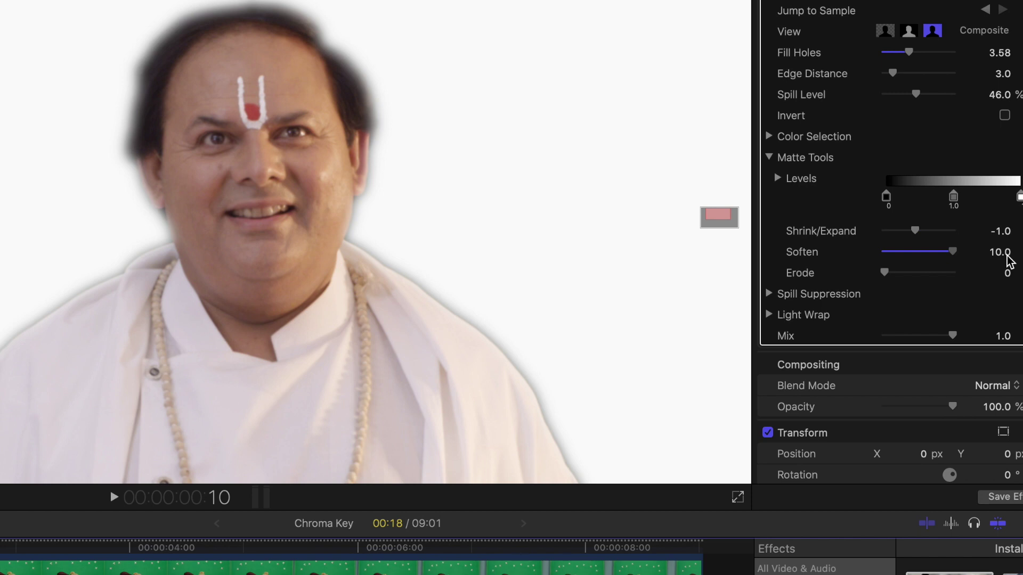
{"action": "mouse_move", "coordinate": [897, 252]}
{"action": "left_mouse_down"}
{"action": "mouse_move", "coordinate": [831, 253]}
{"action": "mouse_move", "coordinate": [1004, 259]}
{"action": "mouse_move", "coordinate": [887, 257]}
{"action": "left_mouse_up"}
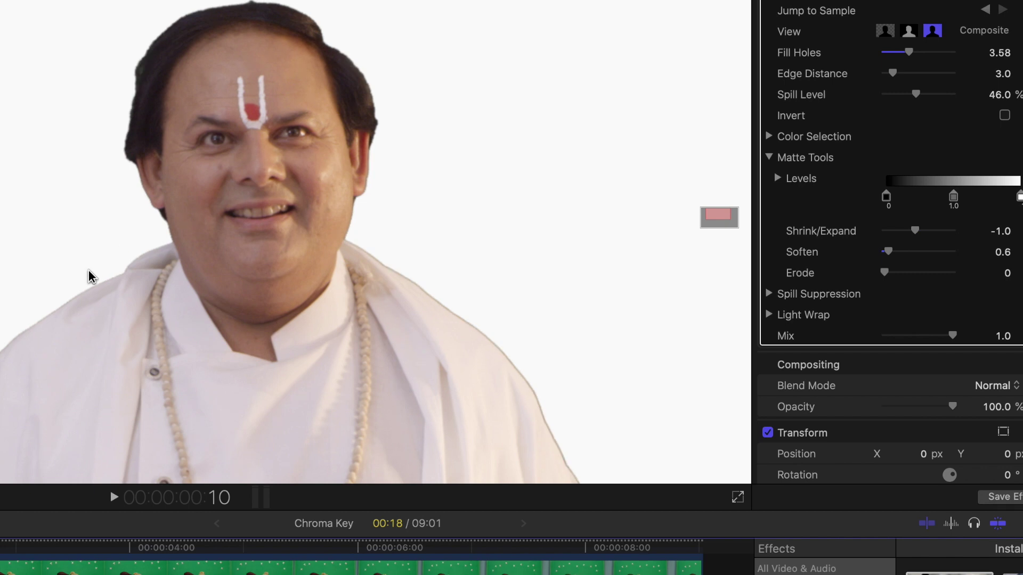
{"action": "left_click_drag", "start_coordinate": [883, 272], "coordinate": [991, 275]}
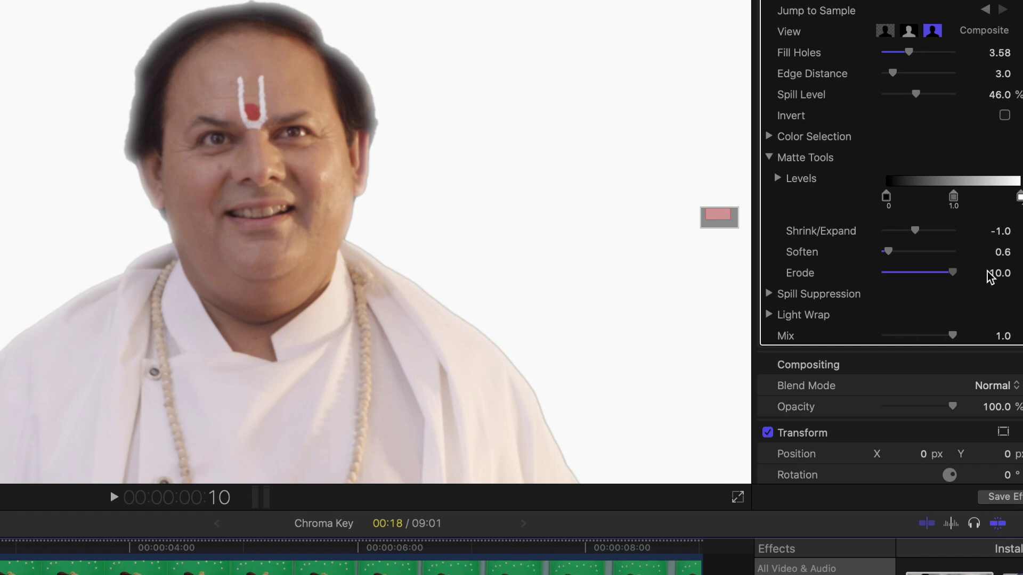
{"action": "left_click_drag", "start_coordinate": [986, 277], "coordinate": [893, 275]}
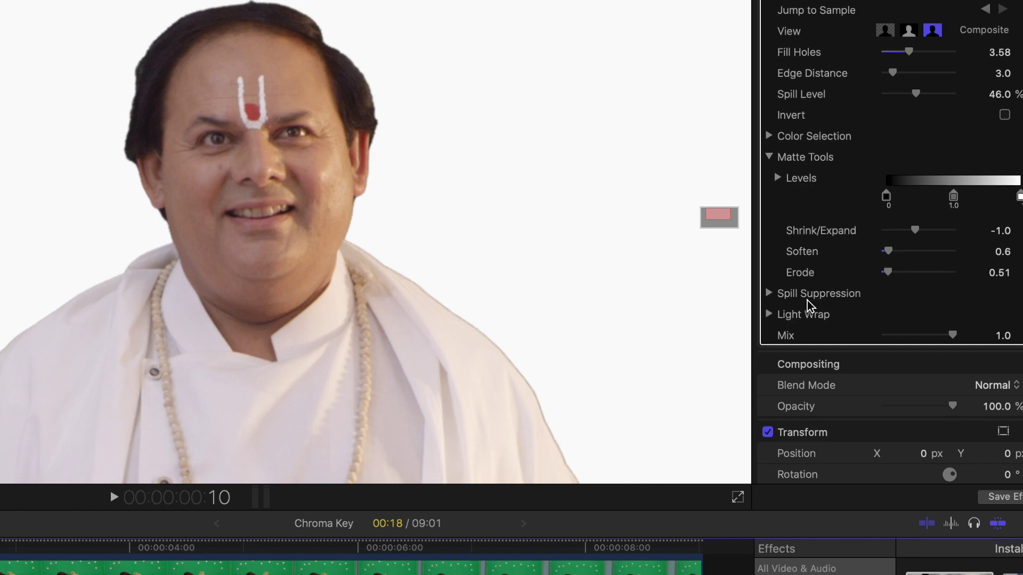
{"action": "scroll", "coordinate": [807, 303], "scroll_direction": "down", "scroll_amount": 1}
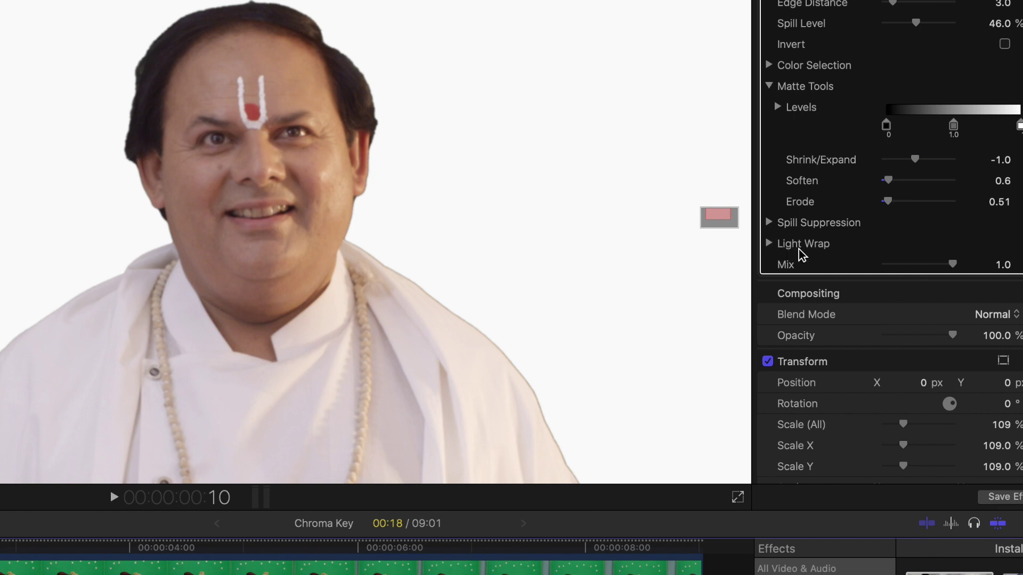
Expand the Keyer's Light Wrap settings and set the Amount to 5.0
{"action": "left_click", "coordinate": [769, 244]}
{"action": "left_click_drag", "start_coordinate": [883, 245], "coordinate": [904, 246]}
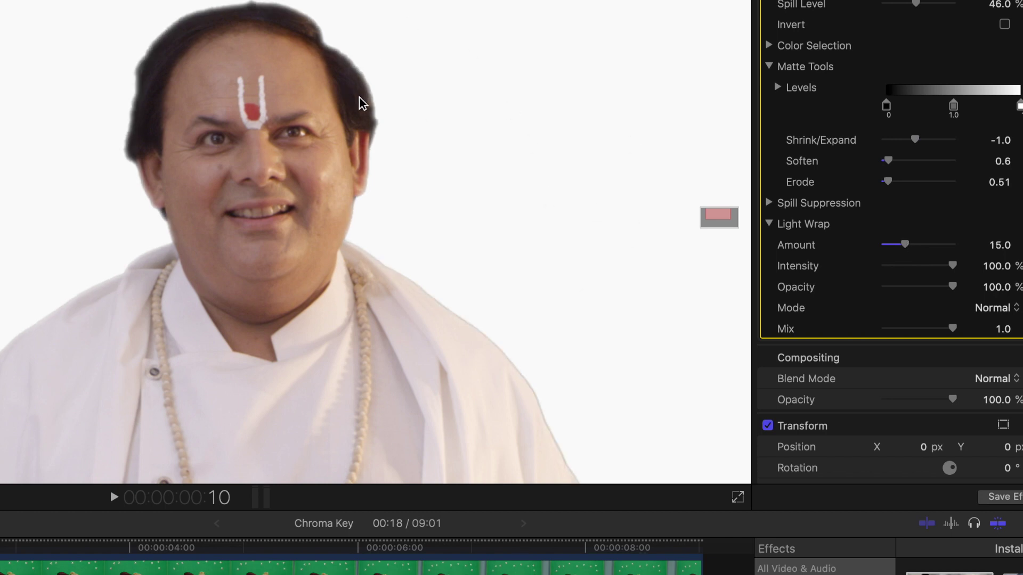
{"action": "left_click_drag", "start_coordinate": [905, 244], "coordinate": [877, 238]}
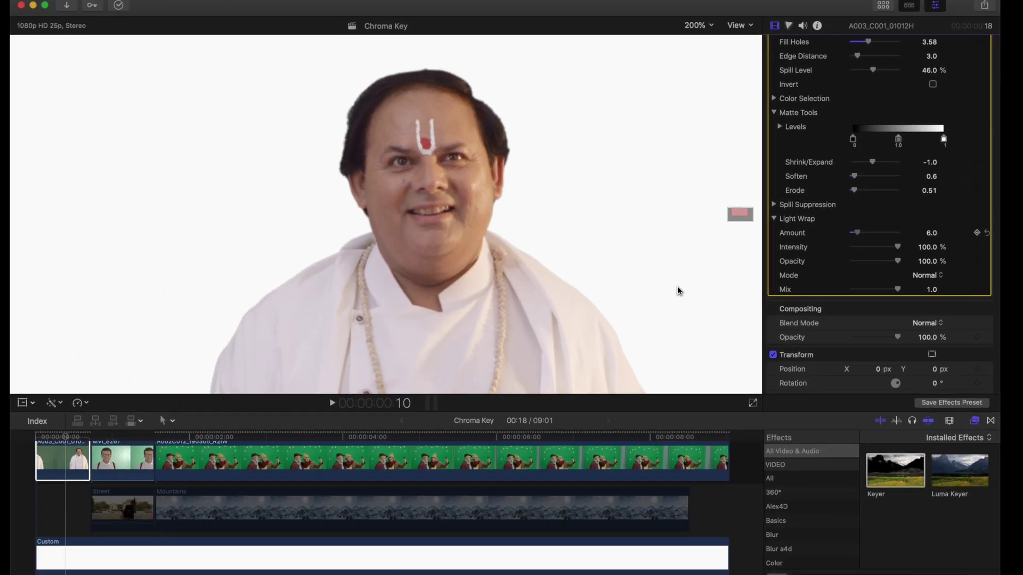
{"action": "key", "text": "shift+z"}
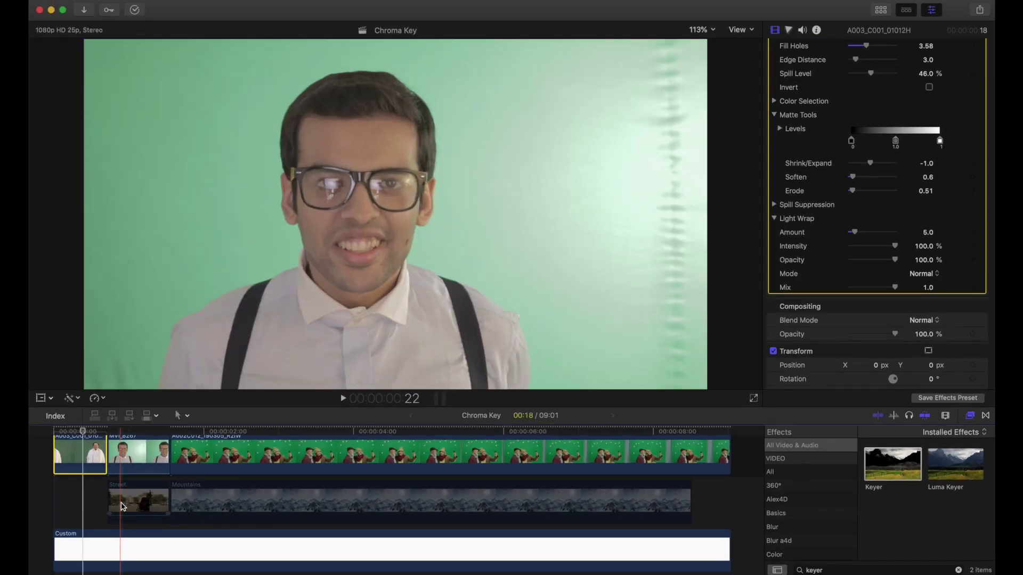
Move the Street clip to the timeline start beneath the first green-screen clip and enable it
{"action": "left_click_drag", "start_coordinate": [120, 503], "coordinate": [66, 503]}
{"action": "key", "text": "v"}
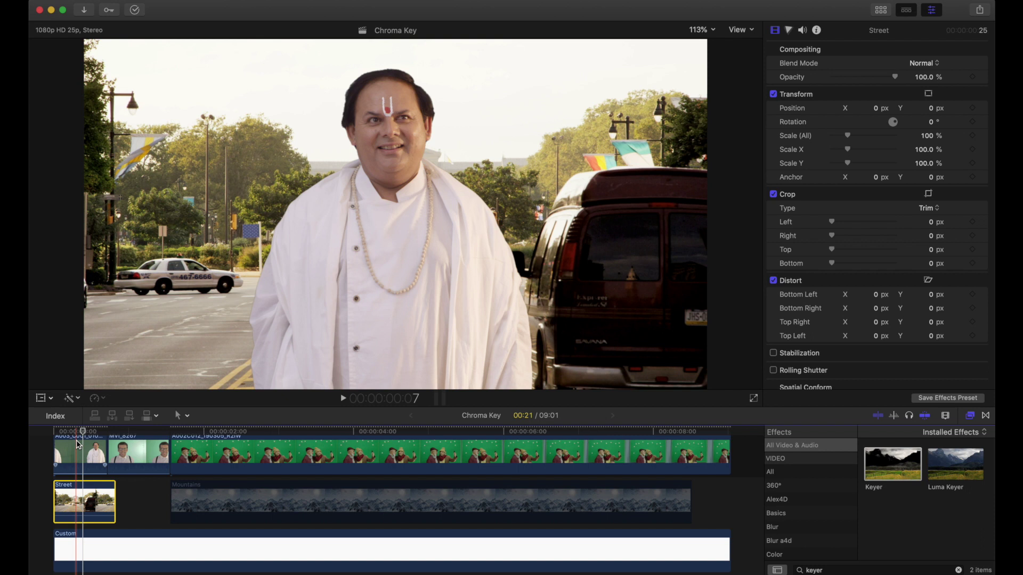
Delete the first green-screen clip and realign the Street clip beneath MVI_8267 at the timeline start
{"action": "left_click", "coordinate": [78, 444]}
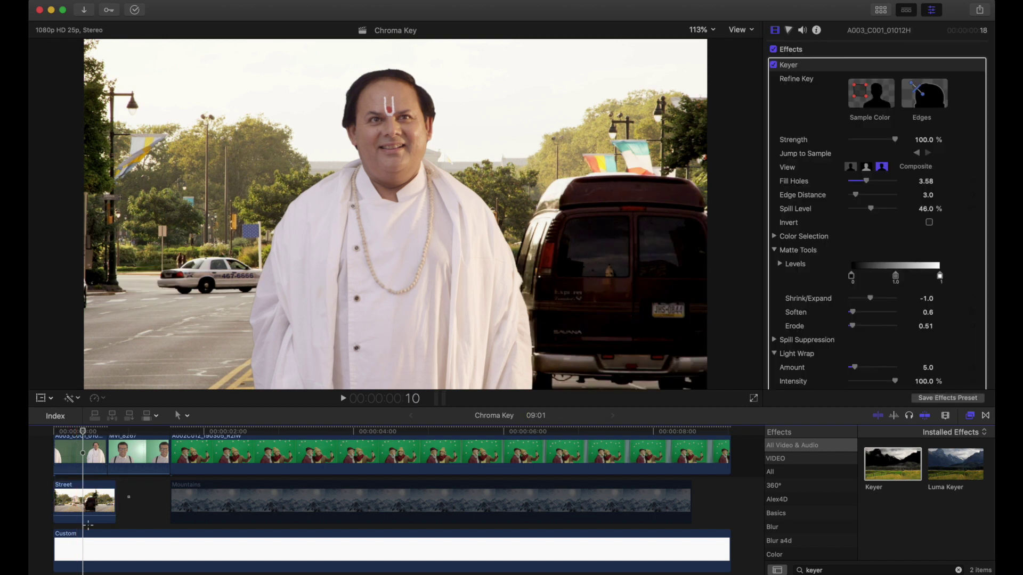
{"action": "key", "text": "Delete"}
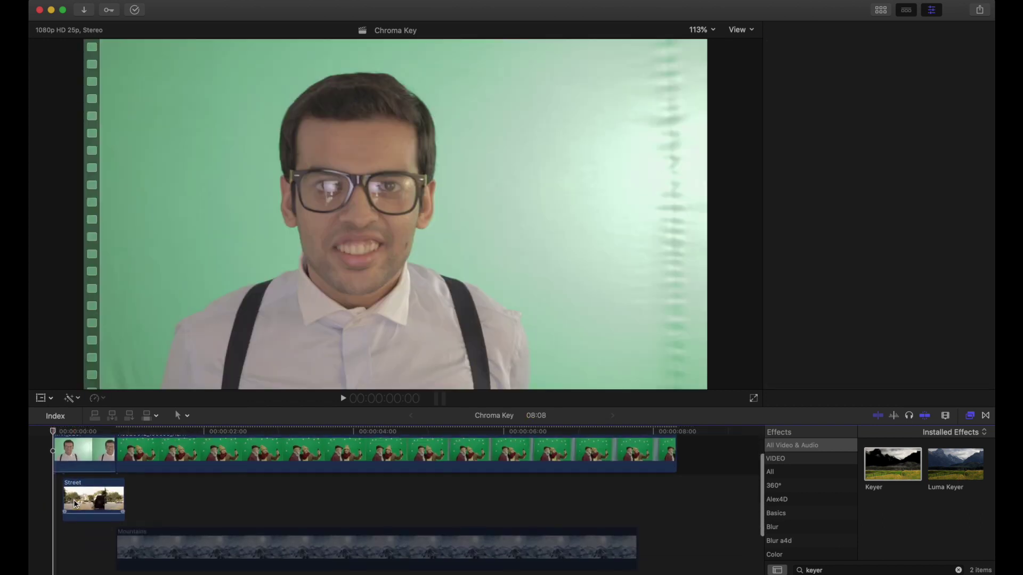
{"action": "left_click_drag", "start_coordinate": [63, 453], "coordinate": [63, 459]}
Adjust MVI_8267 with Color Wheels, lowering the shadows' brightness and slightly raising the highlights
{"action": "left_click", "coordinate": [68, 461]}
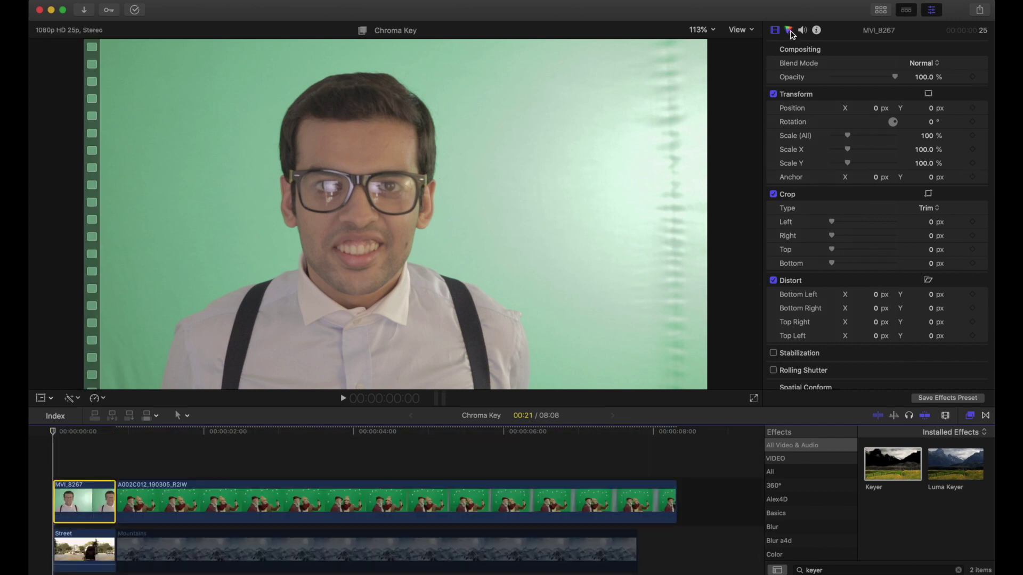
{"action": "left_click", "coordinate": [789, 31]}
{"action": "left_click_drag", "start_coordinate": [853, 207], "coordinate": [853, 211]}
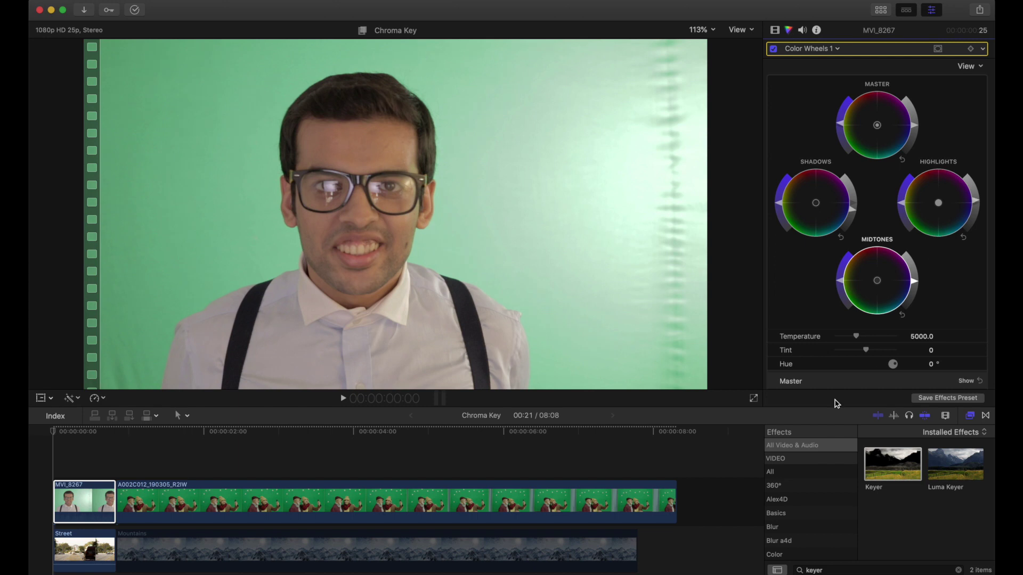
Apply the Keyer effect to MVI_8267 and disable the Street and Custom background clips beneath it
{"action": "left_click_drag", "start_coordinate": [897, 468], "coordinate": [82, 497]}
{"action": "left_click", "coordinate": [89, 551]}
{"action": "key", "text": "v"}
{"action": "scroll", "coordinate": [89, 551], "scroll_direction": "down", "scroll_amount": 2}
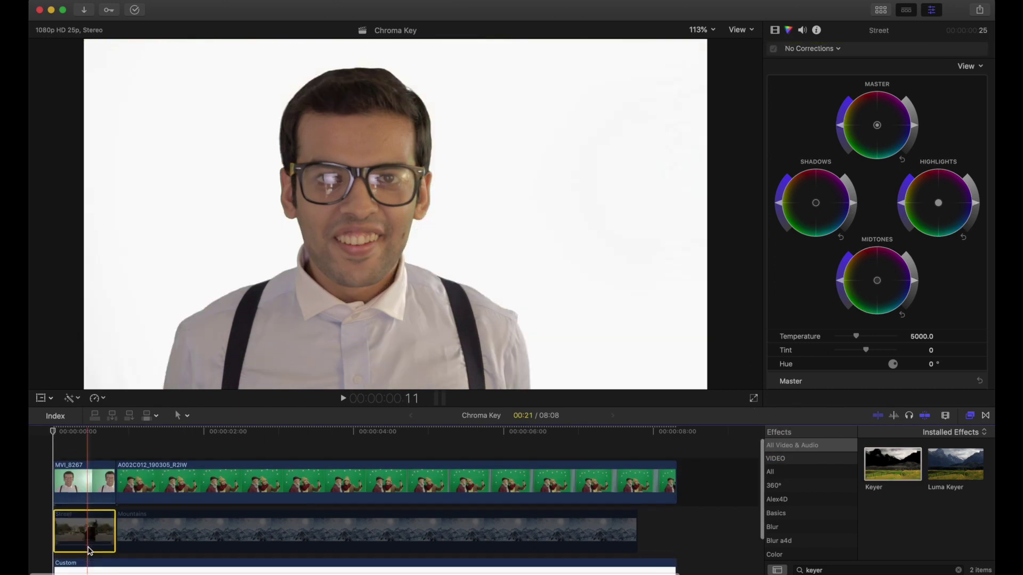
{"action": "left_click", "coordinate": [90, 562]}
{"action": "key", "text": "v"}
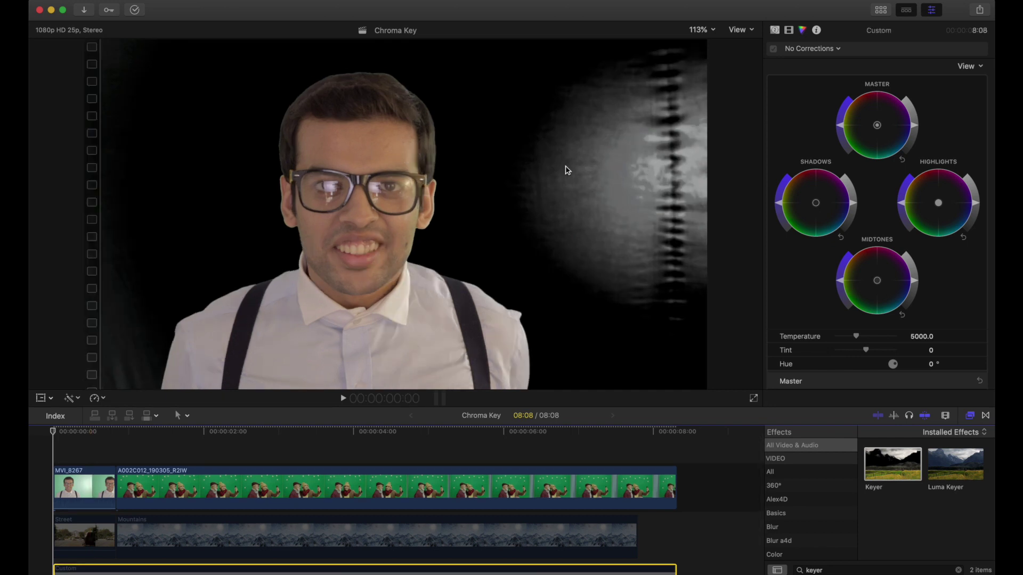
Search the effects for "draw" and apply Draw Mask to MVI_8267
{"action": "left_click", "coordinate": [792, 570]}
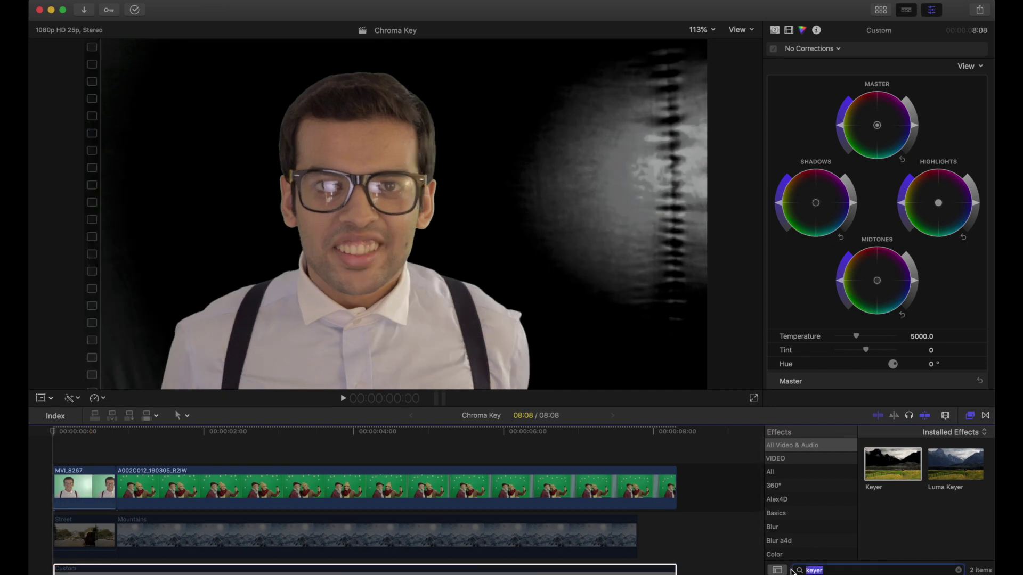
{"action": "type", "text": "draw"}
{"action": "mouse_move", "coordinate": [882, 468]}
{"action": "left_mouse_down"}
{"action": "mouse_move", "coordinate": [61, 484]}
{"action": "mouse_move", "coordinate": [88, 491]}
{"action": "left_mouse_up"}
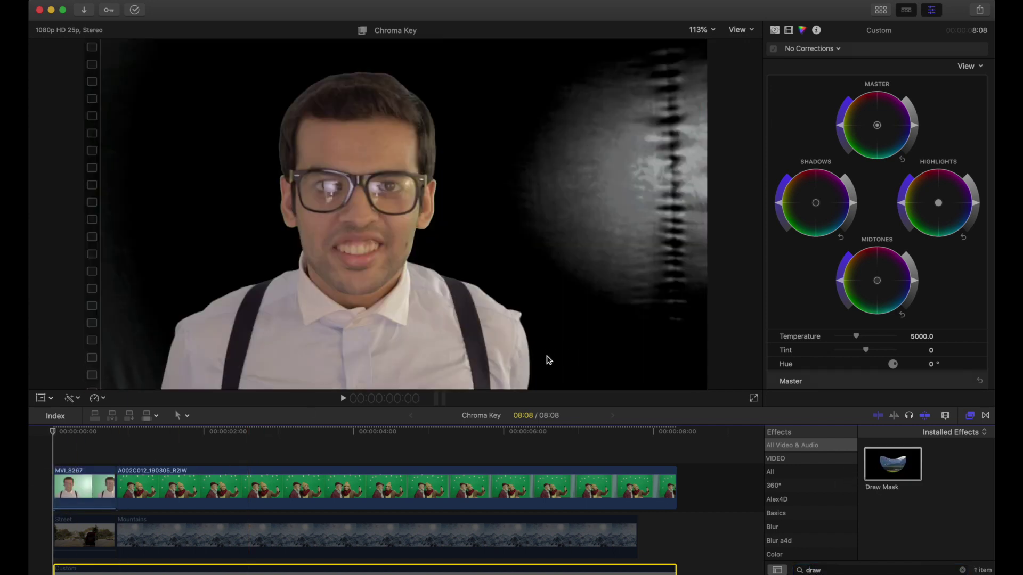
Draw a closed mask outline loosely around the man's head and shoulders, excluding the uneven background
{"action": "left_click", "coordinate": [561, 381]}
{"action": "left_click", "coordinate": [541, 321]}
{"action": "left_click", "coordinate": [521, 272]}
{"action": "left_click", "coordinate": [478, 173]}
{"action": "left_click", "coordinate": [467, 113]}
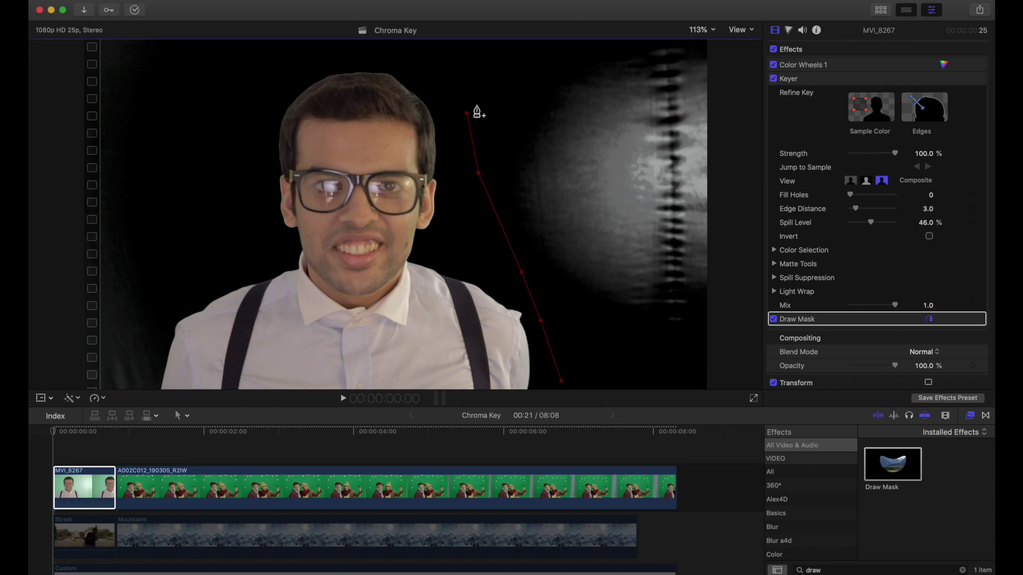
{"action": "left_click", "coordinate": [466, 95]}
{"action": "left_click", "coordinate": [431, 60]}
{"action": "left_click", "coordinate": [346, 52]}
{"action": "left_click", "coordinate": [237, 84]}
{"action": "left_click", "coordinate": [230, 165]}
{"action": "left_click", "coordinate": [169, 267]}
{"action": "left_click", "coordinate": [141, 325]}
{"action": "left_click", "coordinate": [144, 383]}
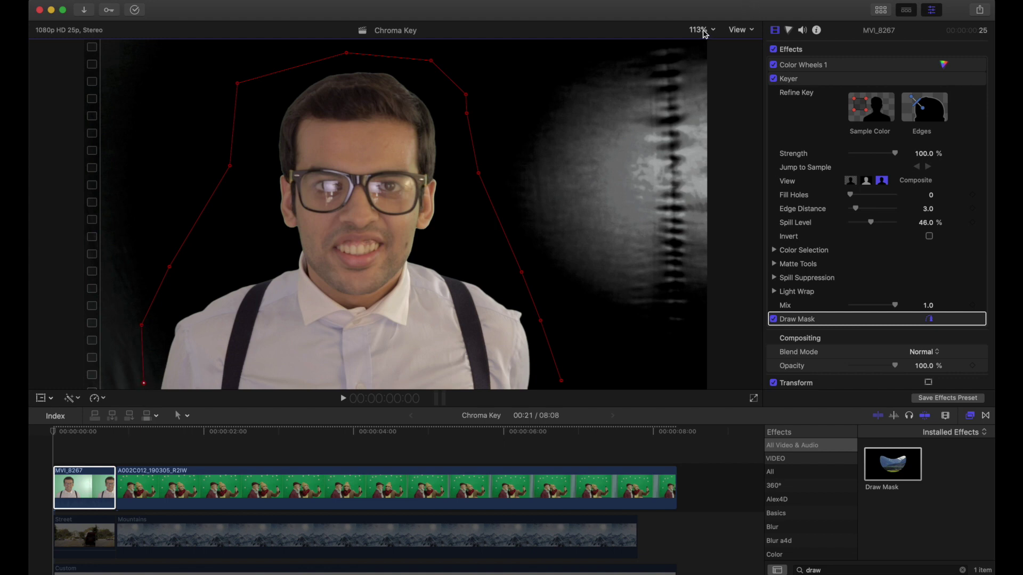
{"action": "left_click", "coordinate": [704, 34]}
{"action": "left_click", "coordinate": [713, 90]}
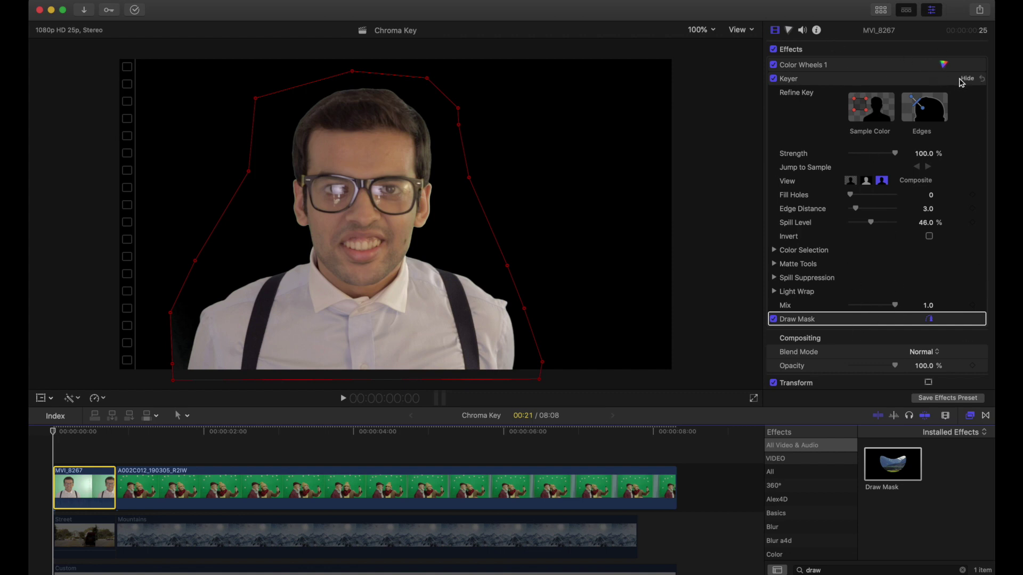
Try reordering Draw Mask relative to the Keyer in the clip's effects list
{"action": "left_click", "coordinate": [965, 78]}
{"action": "mouse_move", "coordinate": [874, 95]}
{"action": "left_mouse_down"}
{"action": "mouse_move", "coordinate": [869, 78]}
{"action": "mouse_move", "coordinate": [872, 90]}
{"action": "left_mouse_up"}
{"action": "left_click_drag", "start_coordinate": [781, 84], "coordinate": [787, 77]}
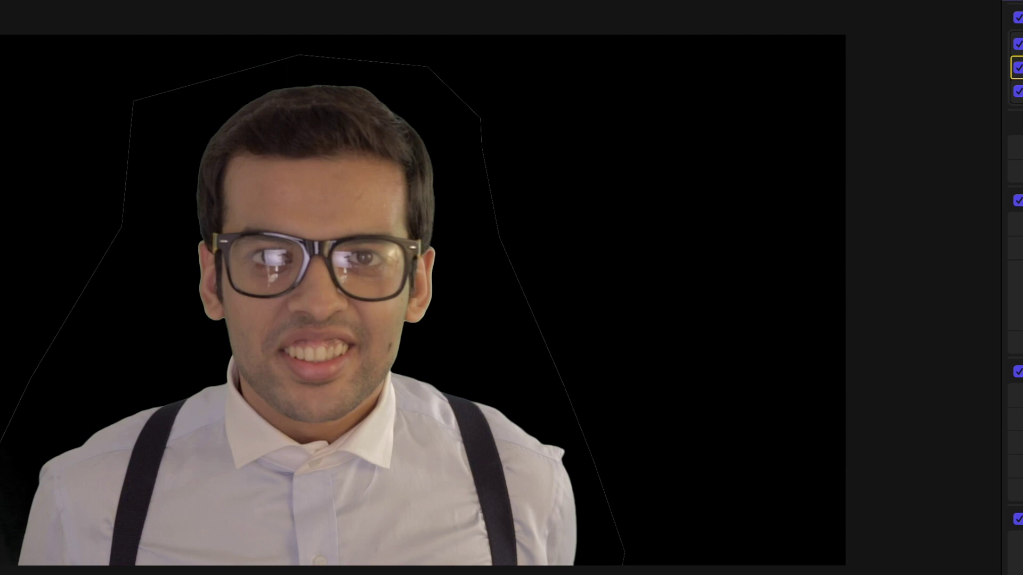
{"action": "key", "text": "Delete"}
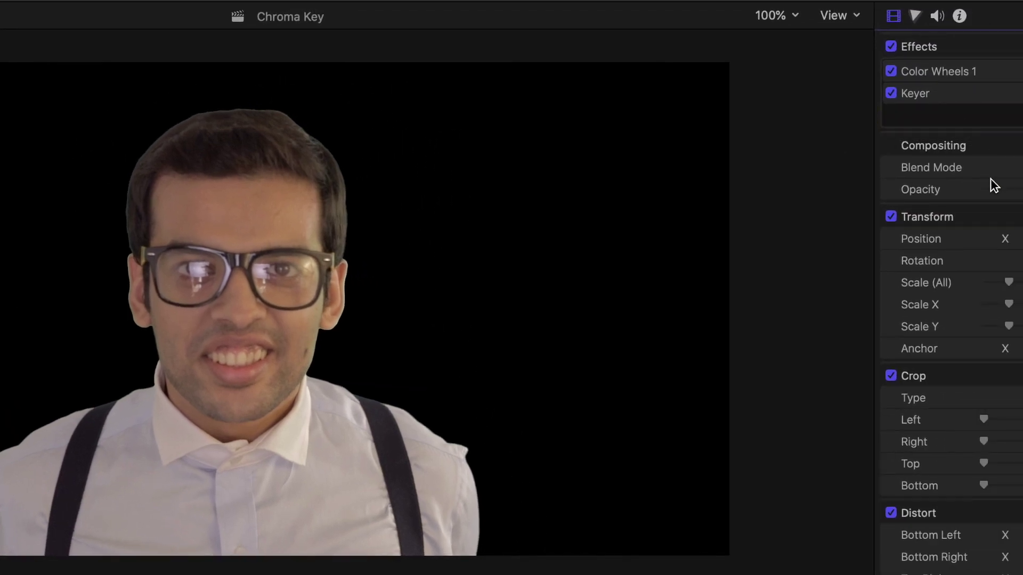
{"action": "key", "text": "super+z"}
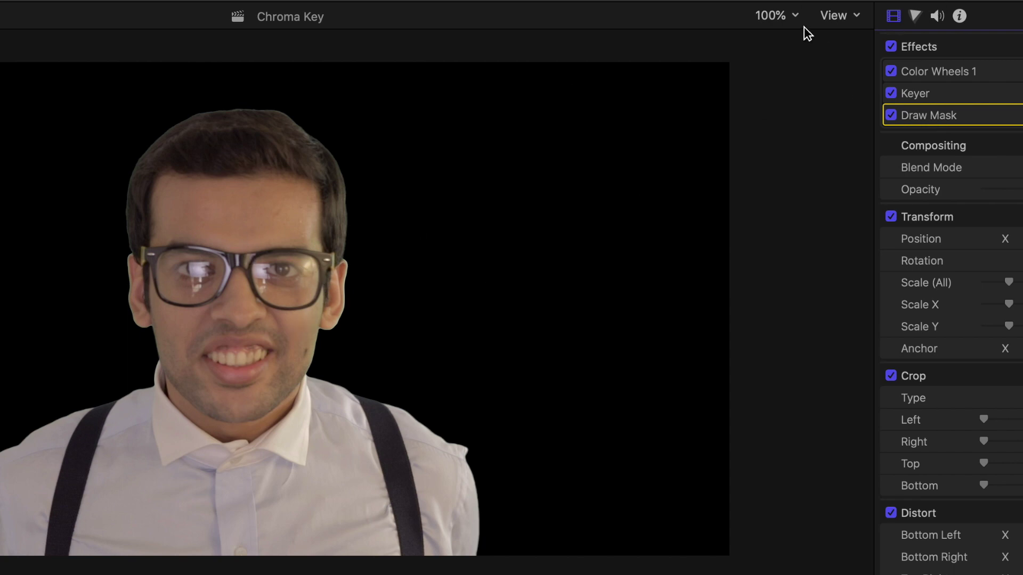
Expand the Keyer on MVI_8267, set its Spill Level to 65.29% and play the clip to check the result
{"action": "left_click", "coordinate": [795, 16]}
{"action": "left_click", "coordinate": [788, 139]}
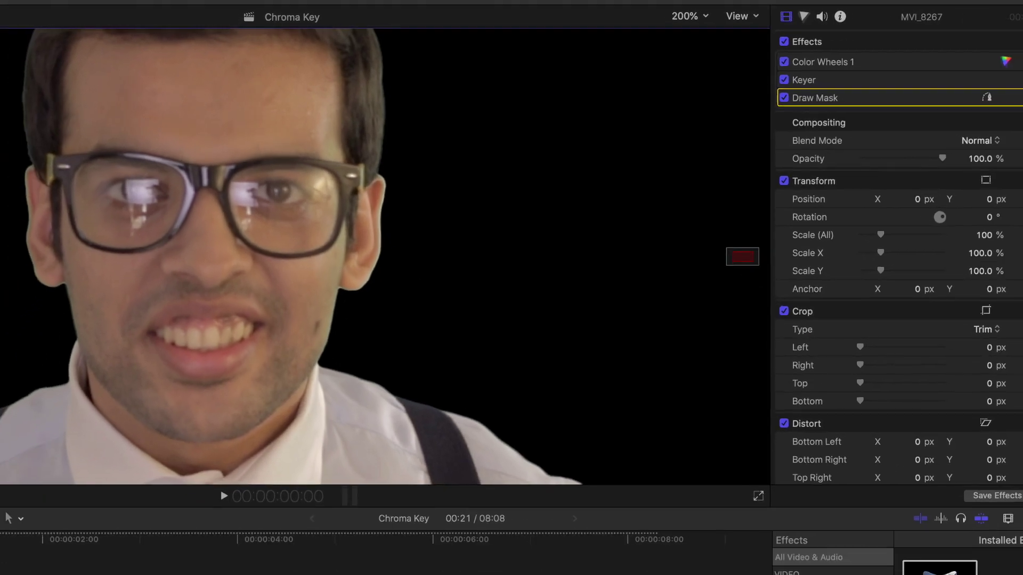
{"action": "left_click", "coordinate": [1015, 80]}
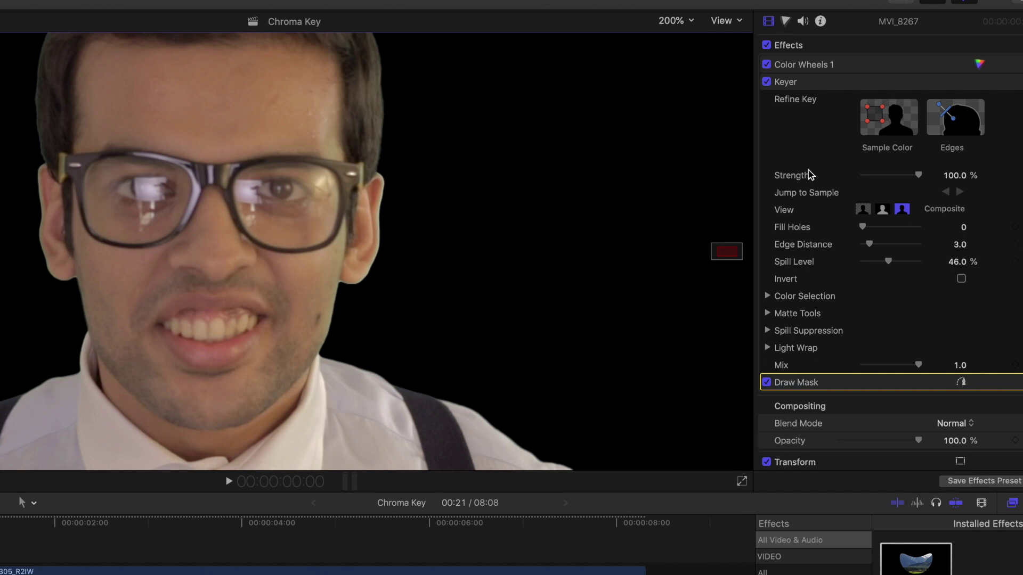
{"action": "left_click", "coordinate": [786, 83]}
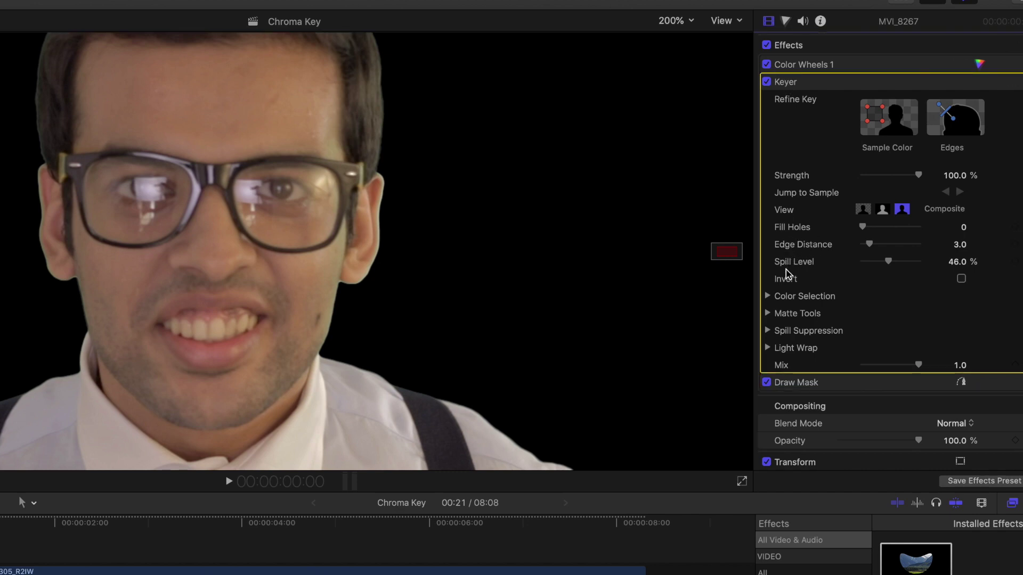
{"action": "left_click_drag", "start_coordinate": [889, 263], "coordinate": [861, 263]}
{"action": "left_click", "coordinate": [900, 263]}
{"action": "key", "text": "super+minus"}
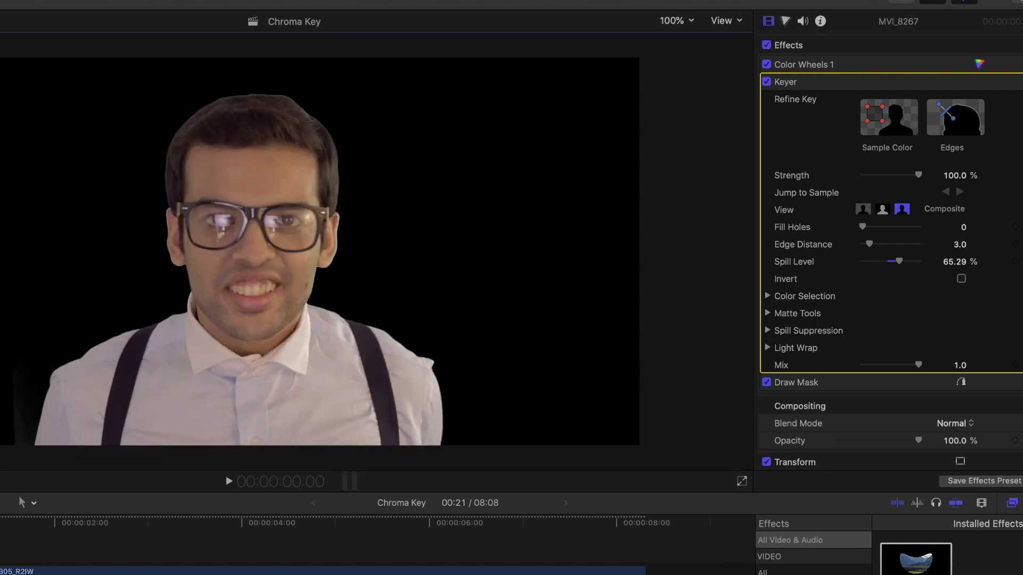
{"action": "scroll", "coordinate": [833, 327], "scroll_direction": "down", "scroll_amount": 2}
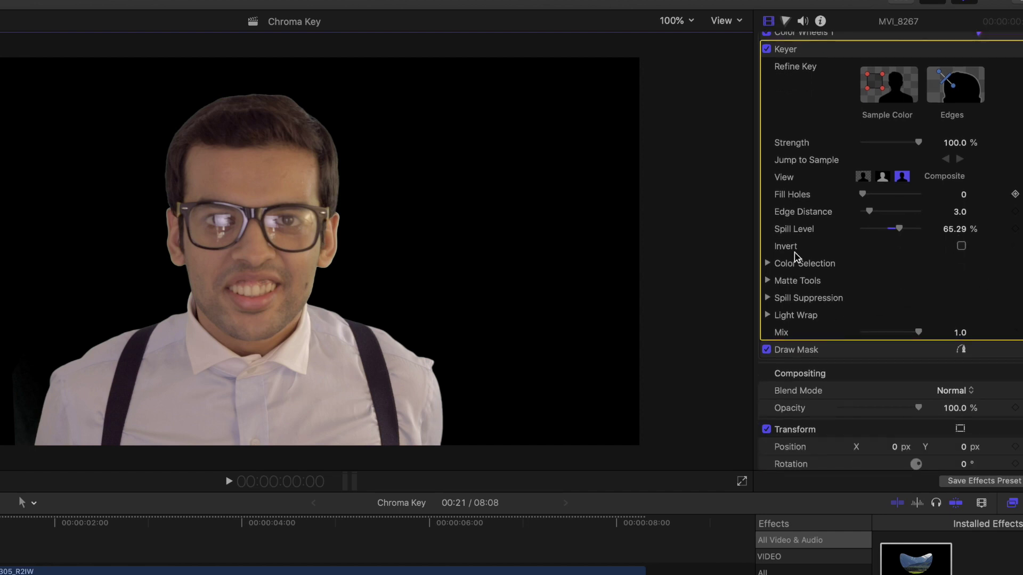
{"action": "key", "text": "space"}
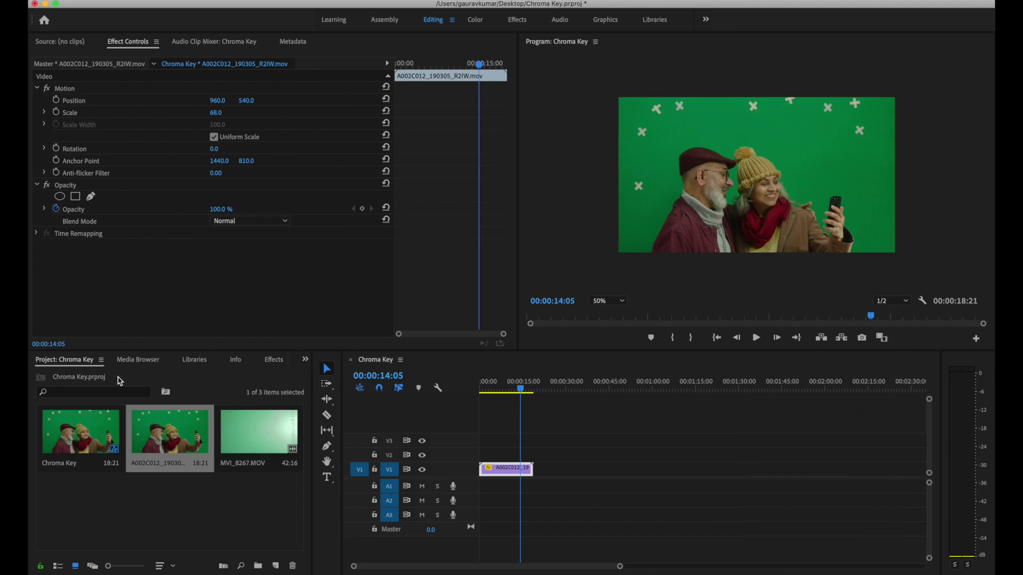
Switch to Premiere Pro and apply the Ultra Key effect to the A002C012_190305_R2IW.mov clip on V1
{"action": "left_click", "coordinate": [275, 365]}
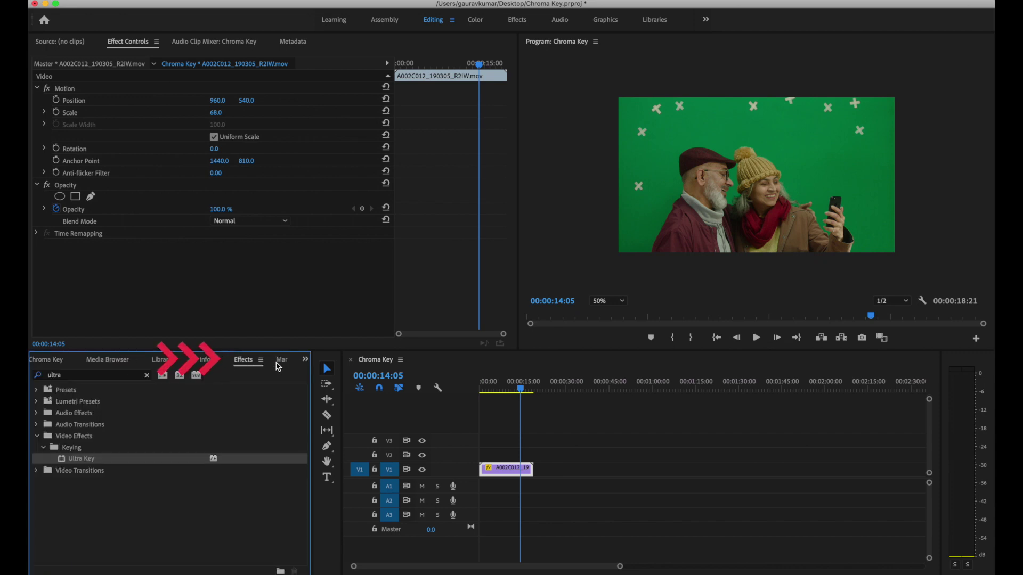
{"action": "left_click", "coordinate": [48, 374]}
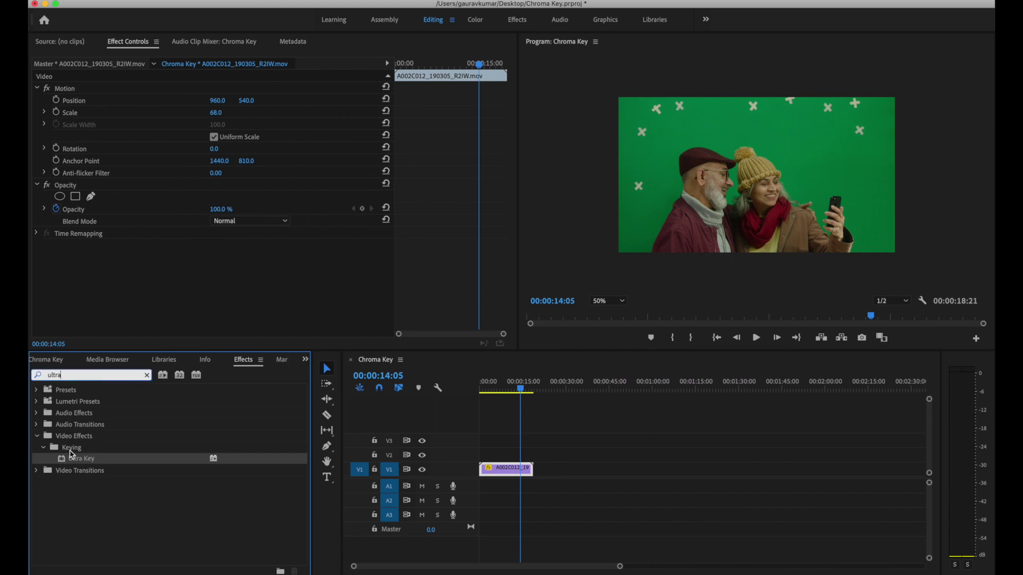
{"action": "left_click_drag", "start_coordinate": [78, 461], "coordinate": [506, 468]}
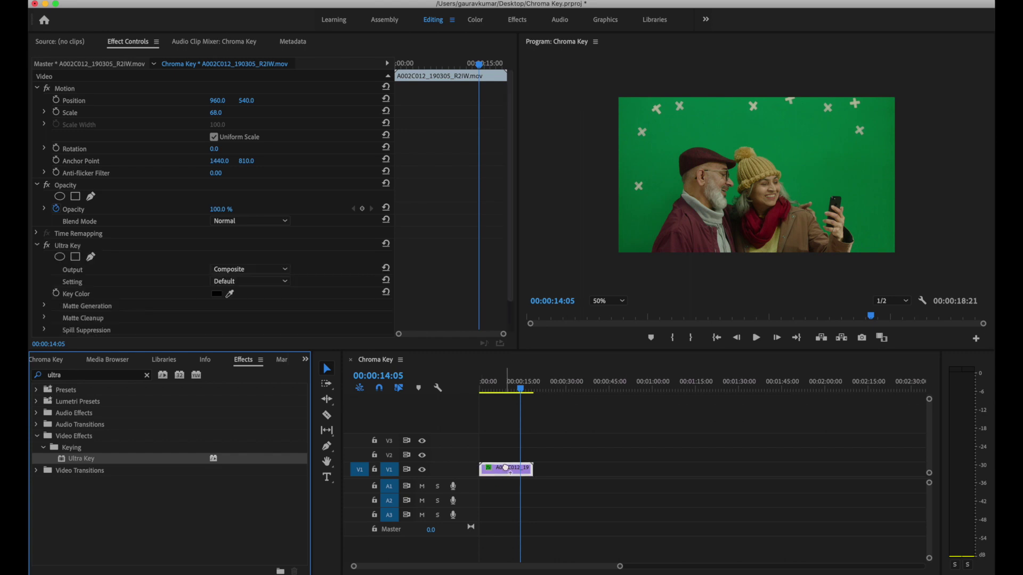
Set Ultra Key's Key Color by sampling the green background in the program view
{"action": "left_click", "coordinate": [72, 253]}
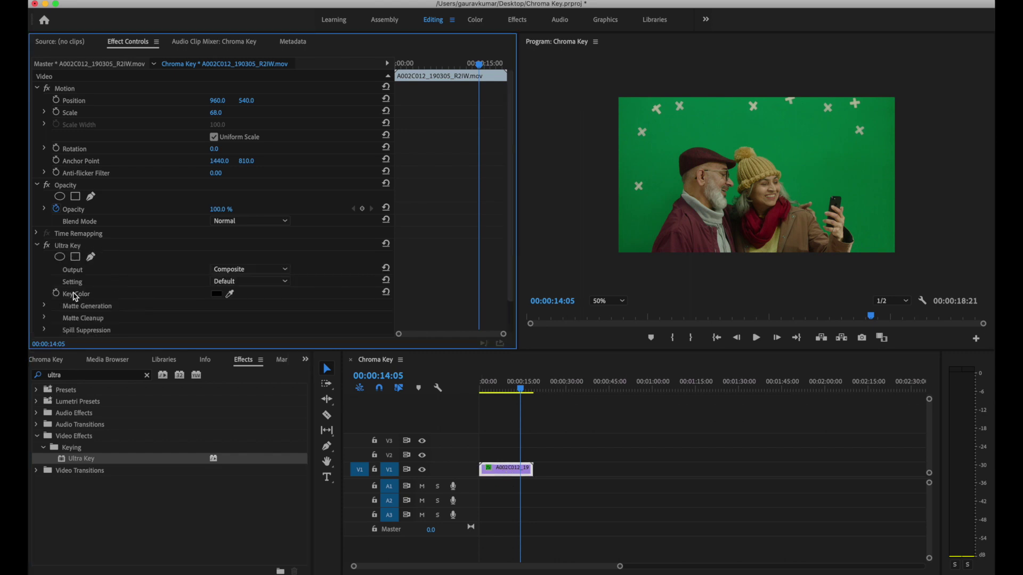
{"action": "left_click", "coordinate": [231, 294]}
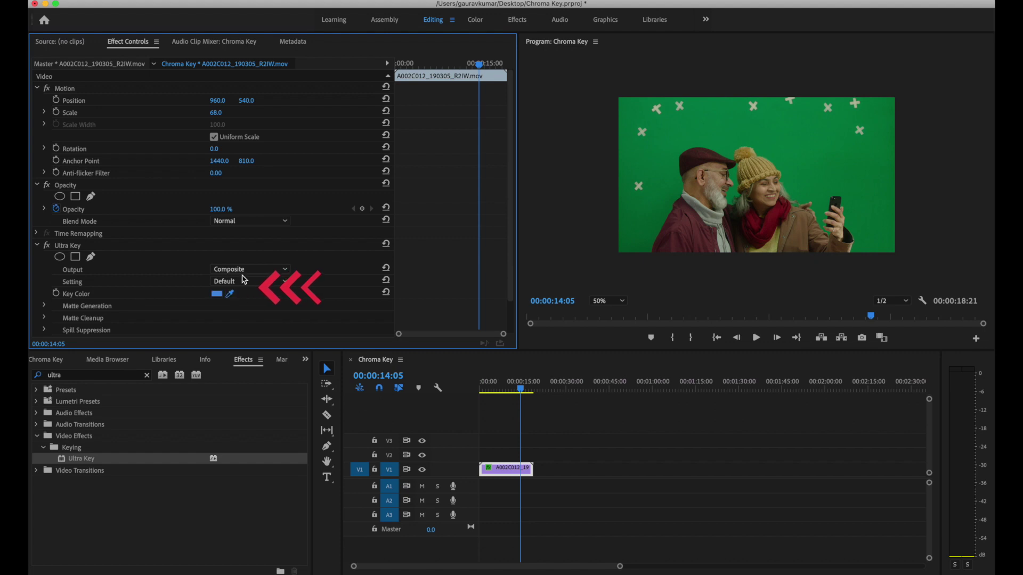
{"action": "left_click", "coordinate": [674, 128]}
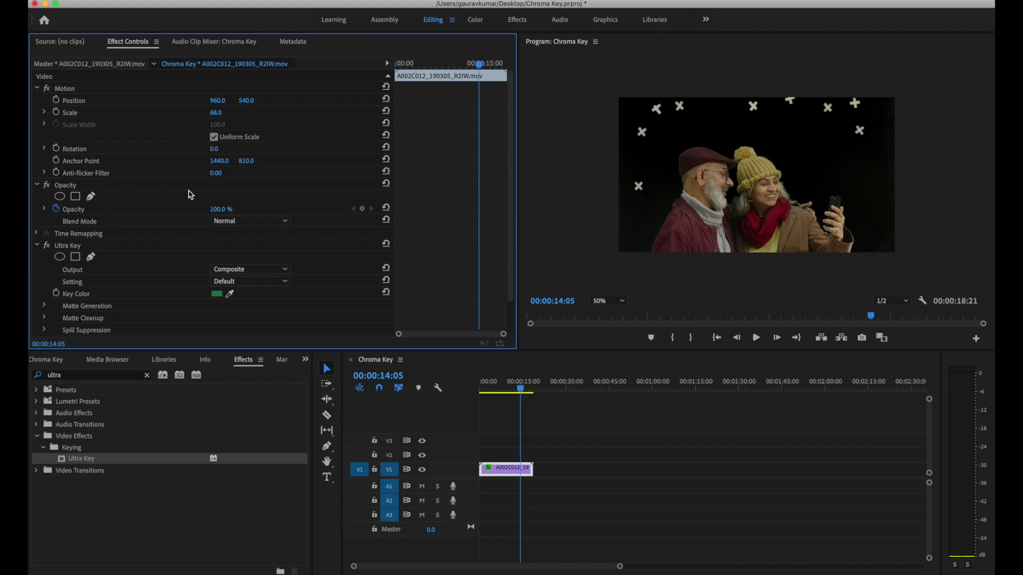
Draw a closed free-form opacity mask around the couple to exclude the white tracking markers
{"action": "left_click", "coordinate": [75, 196]}
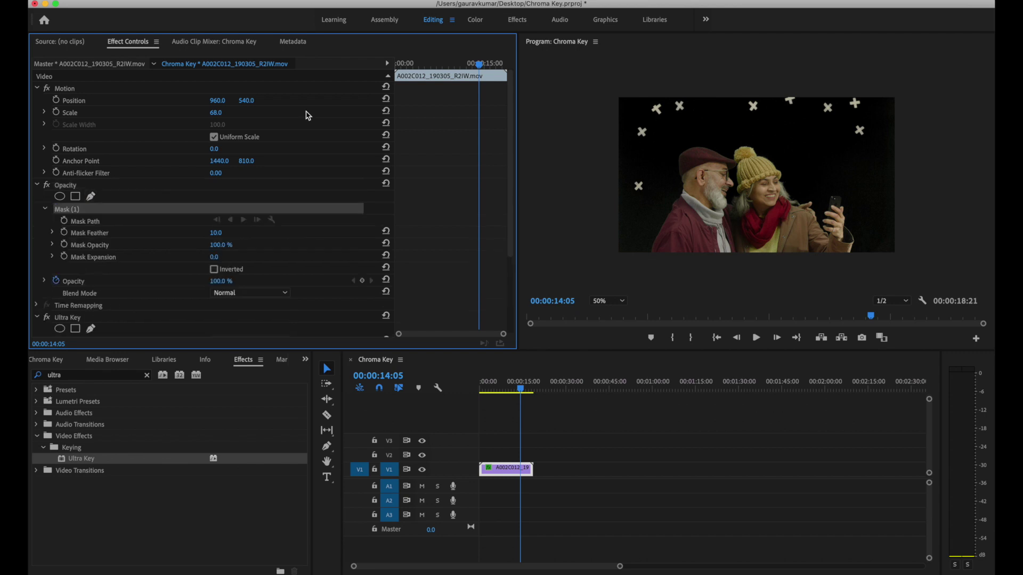
{"action": "left_click", "coordinate": [639, 267]}
{"action": "left_click", "coordinate": [654, 203]}
{"action": "left_click", "coordinate": [663, 138]}
{"action": "left_click", "coordinate": [719, 126]}
{"action": "left_click", "coordinate": [812, 131]}
{"action": "left_click", "coordinate": [895, 195]}
{"action": "left_click", "coordinate": [885, 268]}
{"action": "left_click", "coordinate": [693, 279]}
{"action": "left_click", "coordinate": [639, 266]}
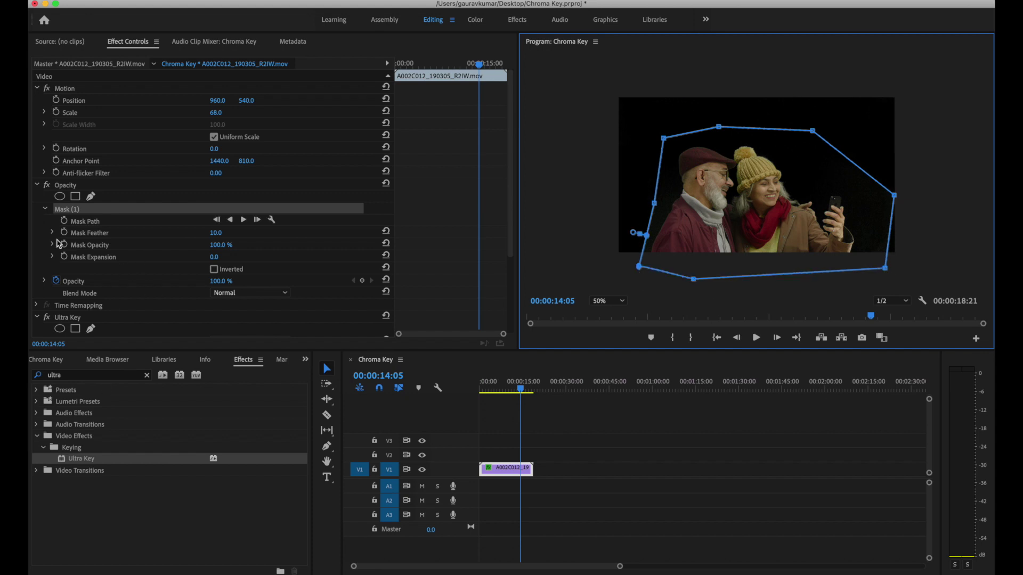
Expand Ultra Key's Matte Generation and Matte Cleanup groups to examine their settings
{"action": "scroll", "coordinate": [153, 274], "scroll_direction": "down", "scroll_amount": 5}
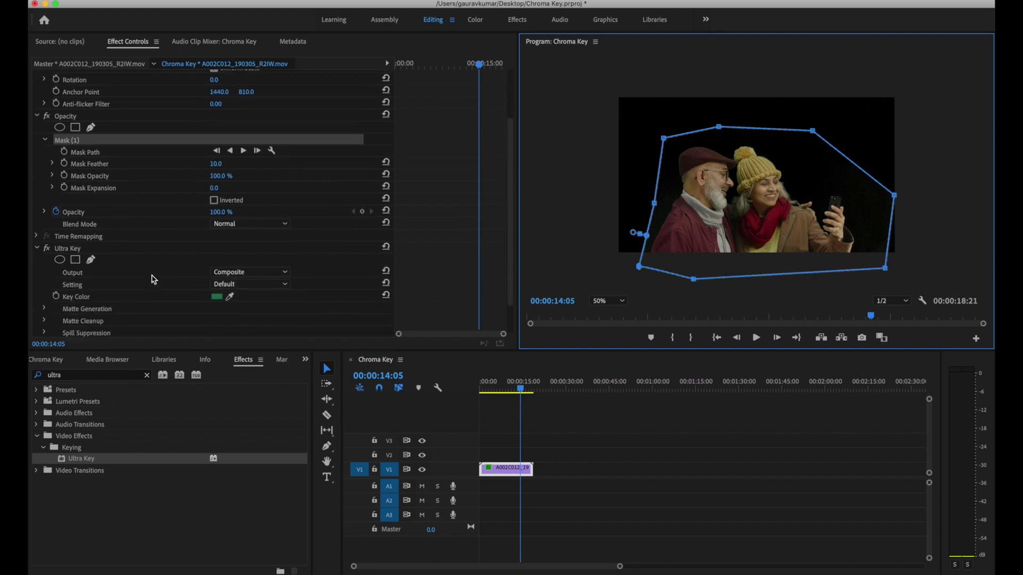
{"action": "left_click", "coordinate": [69, 213]}
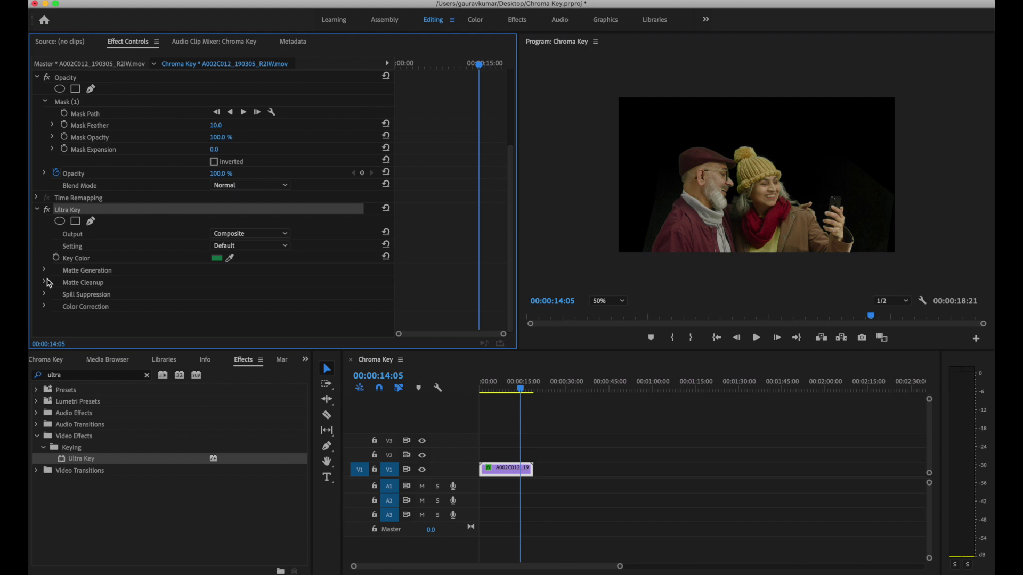
{"action": "left_click", "coordinate": [45, 270]}
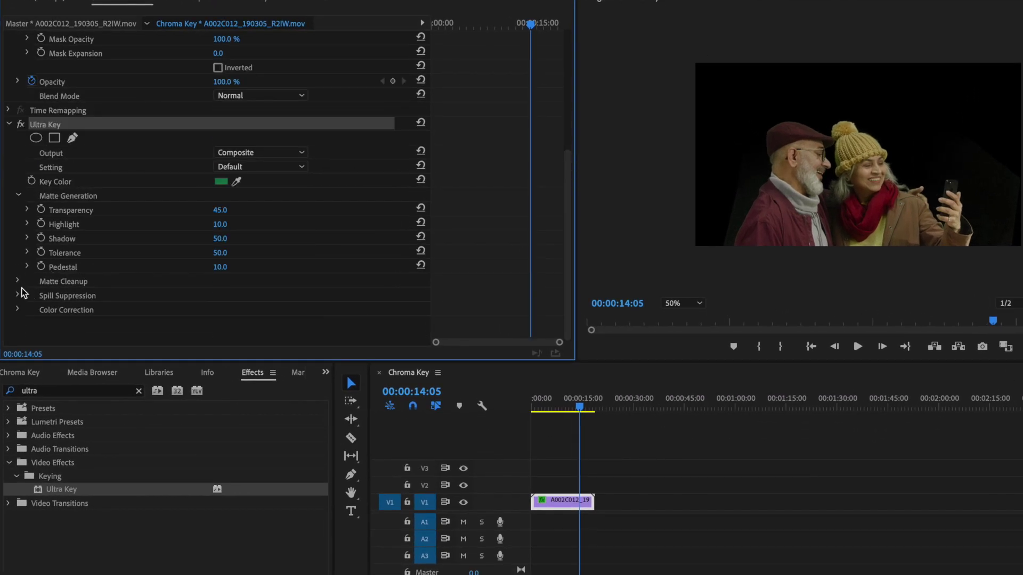
{"action": "left_click", "coordinate": [18, 282]}
{"action": "left_click", "coordinate": [67, 297]}
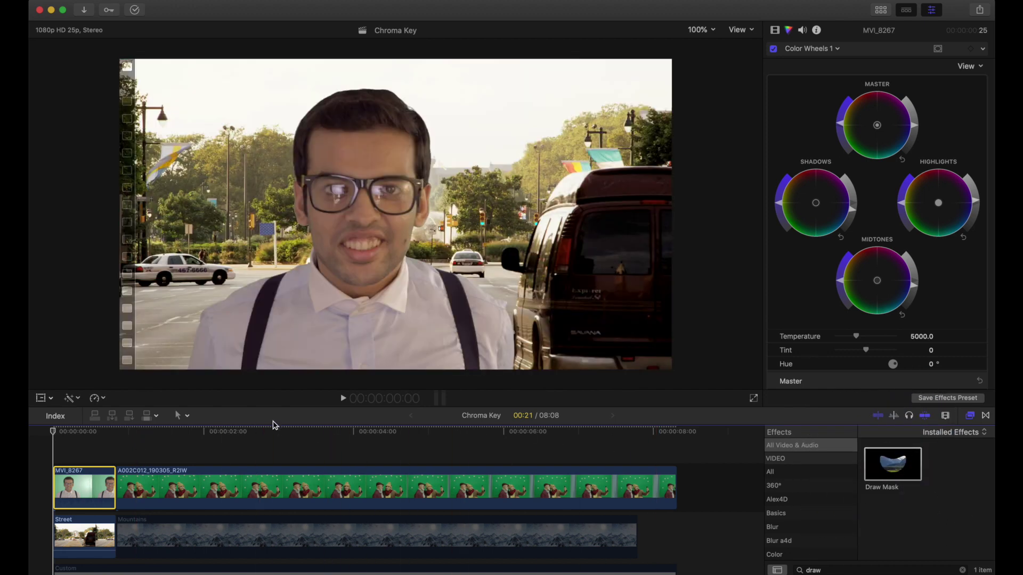
Apply the Keyer effect to the A002C012_190305_R2IW clip and switch its view to Matte
{"action": "mouse_move", "coordinate": [892, 463]}
{"action": "left_mouse_down"}
{"action": "mouse_move", "coordinate": [548, 496]}
{"action": "mouse_move", "coordinate": [559, 506]}
{"action": "left_mouse_up"}
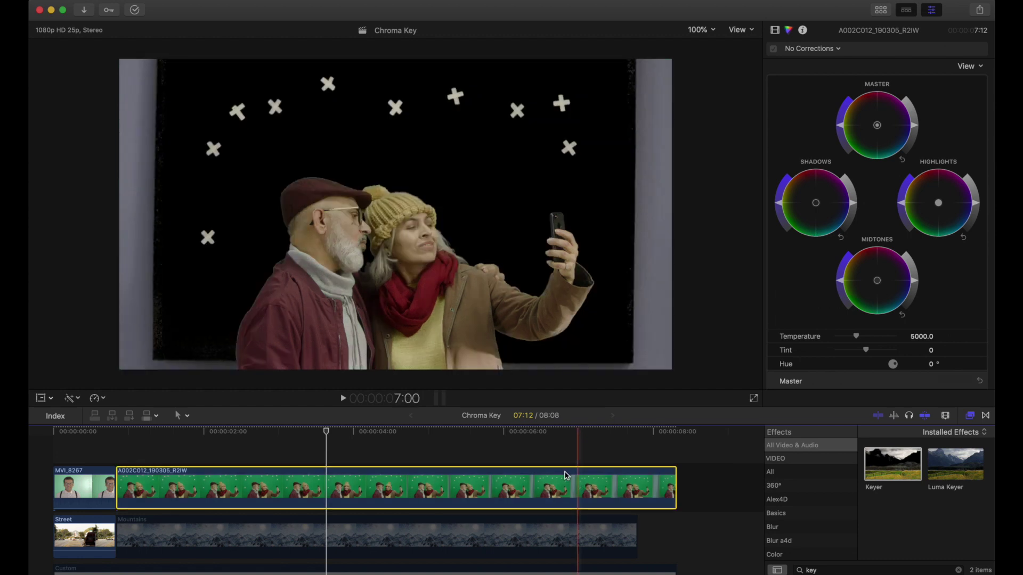
{"action": "left_click", "coordinate": [775, 31]}
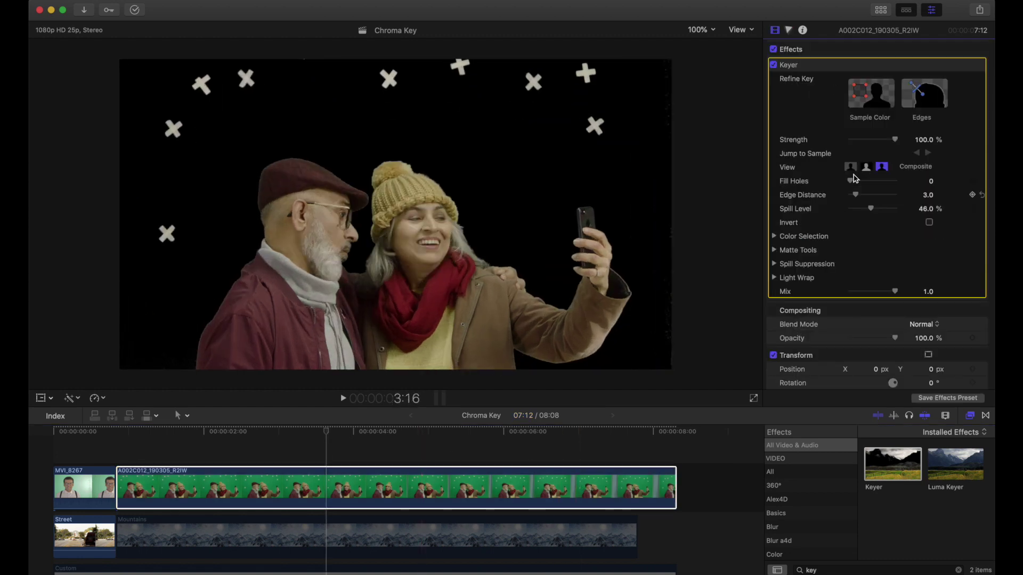
{"action": "left_click", "coordinate": [882, 167]}
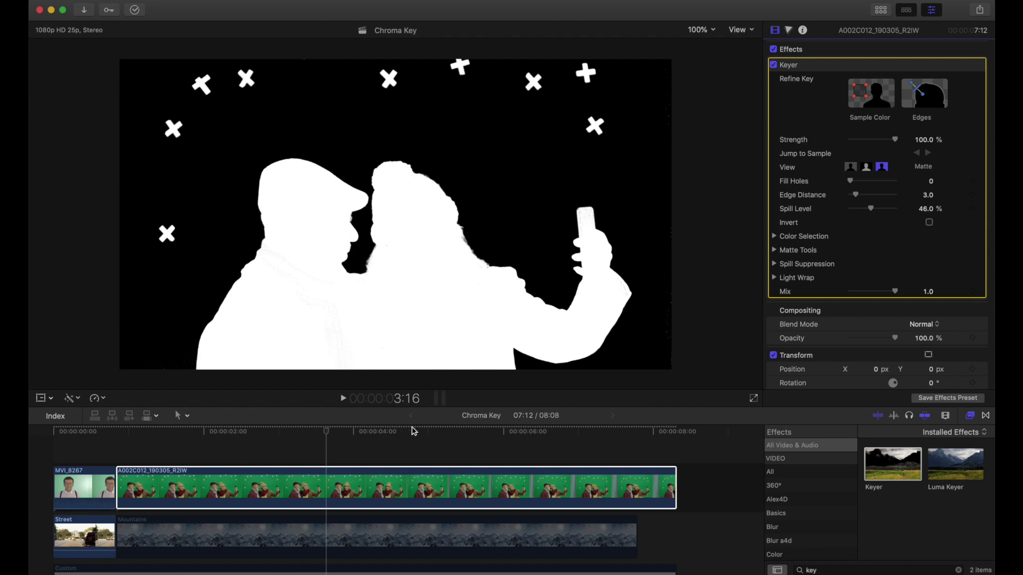
Check the couple clip's matte near 7:03, set the Keyer's Fill Holes to 1.23, and return its view to Composite
{"action": "left_click", "coordinate": [575, 453]}
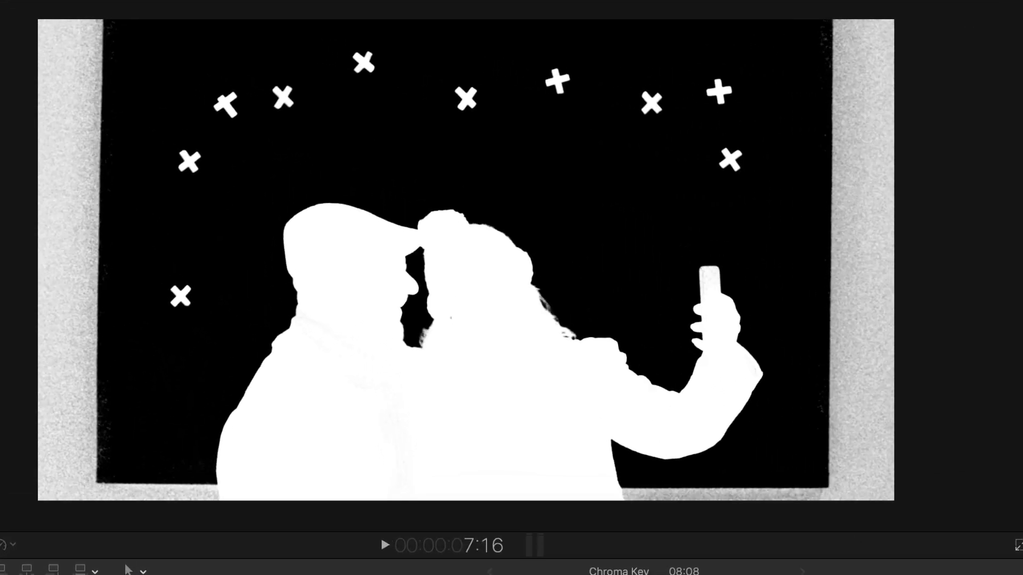
{"action": "key", "text": "c"}
{"action": "left_click_drag", "start_coordinate": [929, 223], "coordinate": [938, 223]}
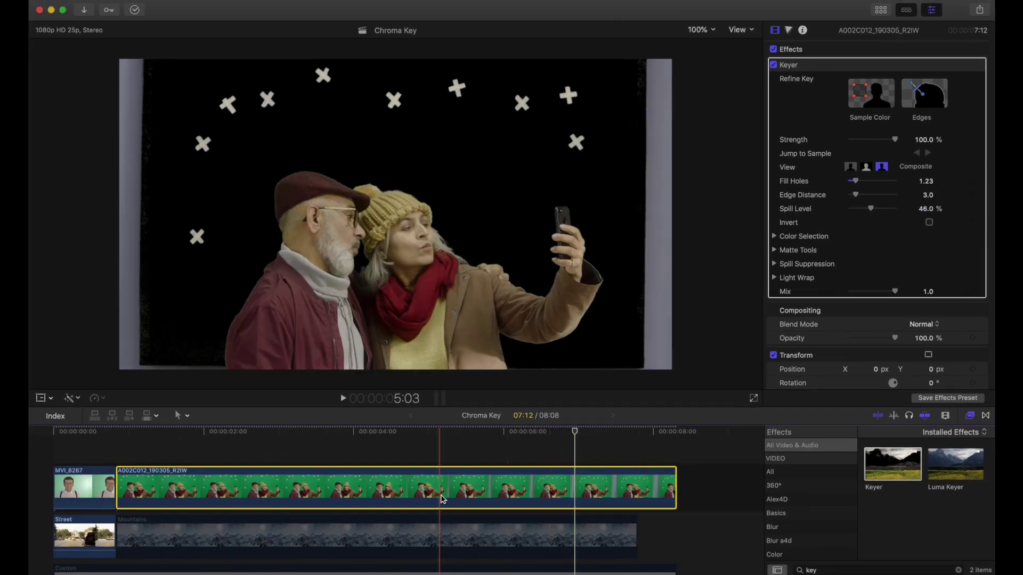
Enable the disabled Mountains background clip beneath the couple's keyed footage
{"action": "left_click", "coordinate": [454, 535]}
{"action": "key", "text": "v"}
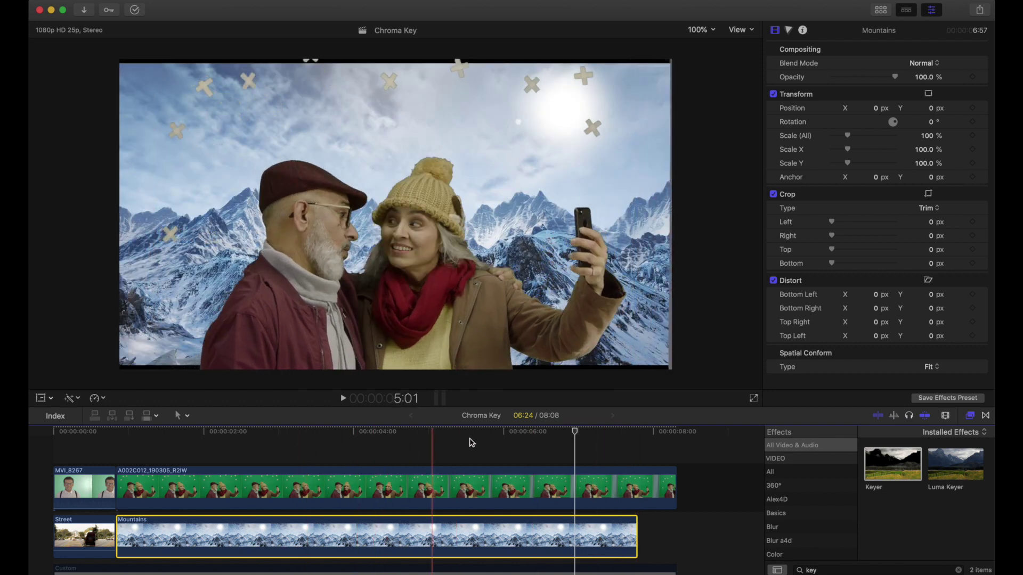
Add a Color Wheels correction to the A002C012_190305_R2IW clip with the playhead at 5:24
{"action": "left_click", "coordinate": [501, 433]}
{"action": "left_click", "coordinate": [538, 497]}
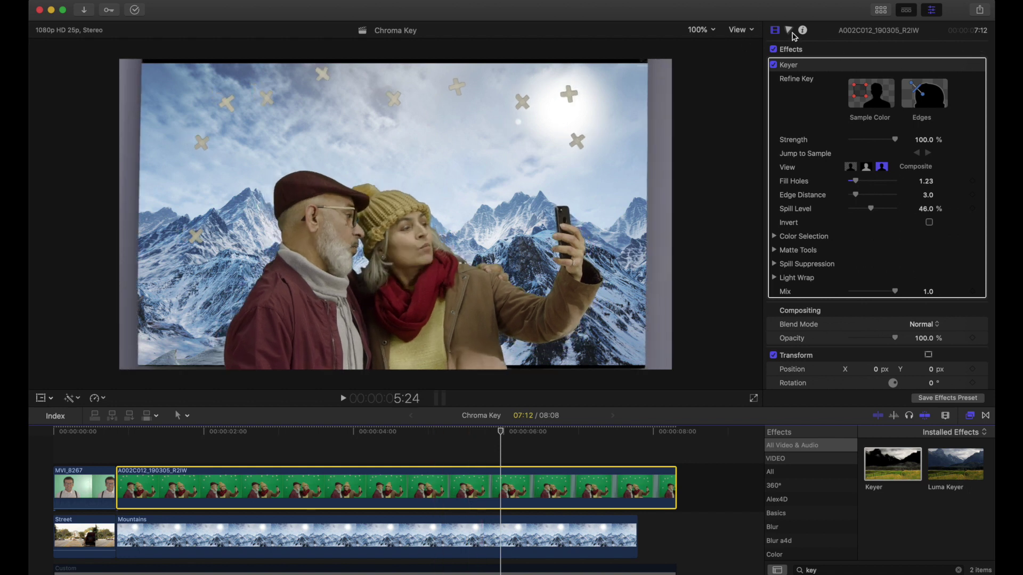
{"action": "key", "text": "super+6"}
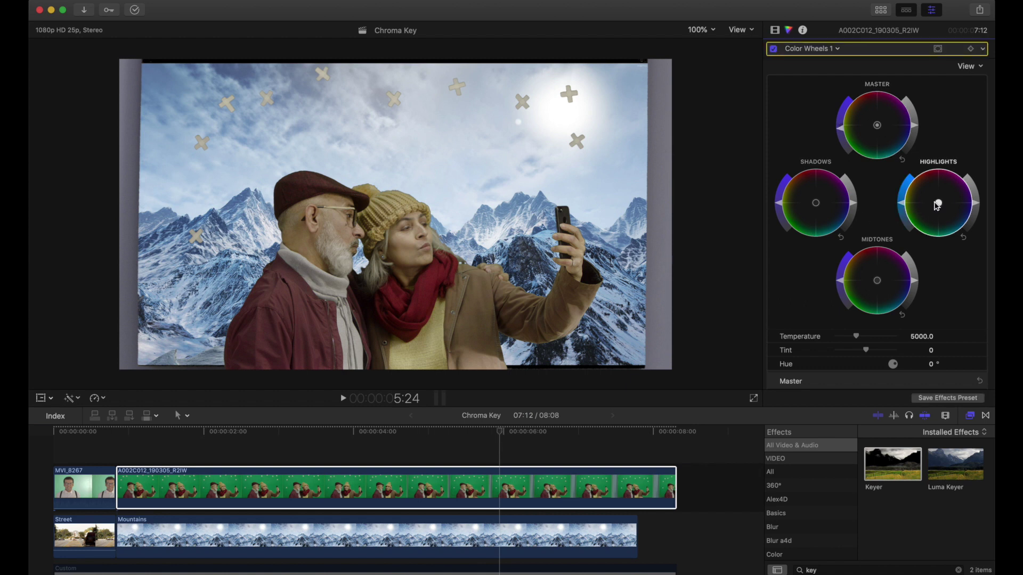